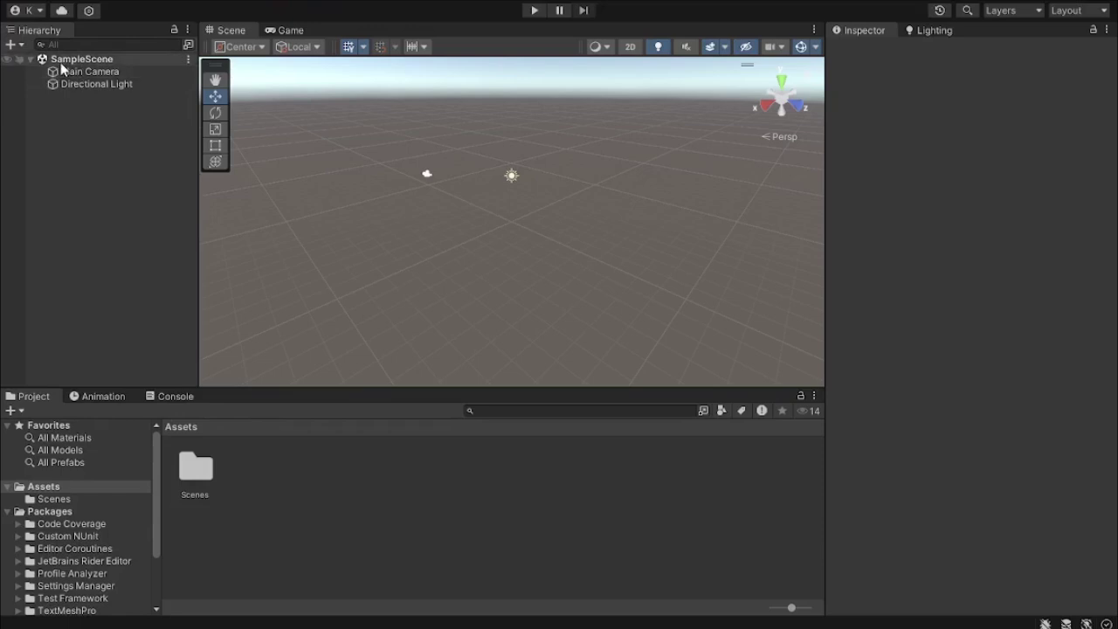
# Step: Examine the SampleScene contents by inspecting the Main Camera and Directional Light in both the object list and the scene
pyautogui.click(91, 63)
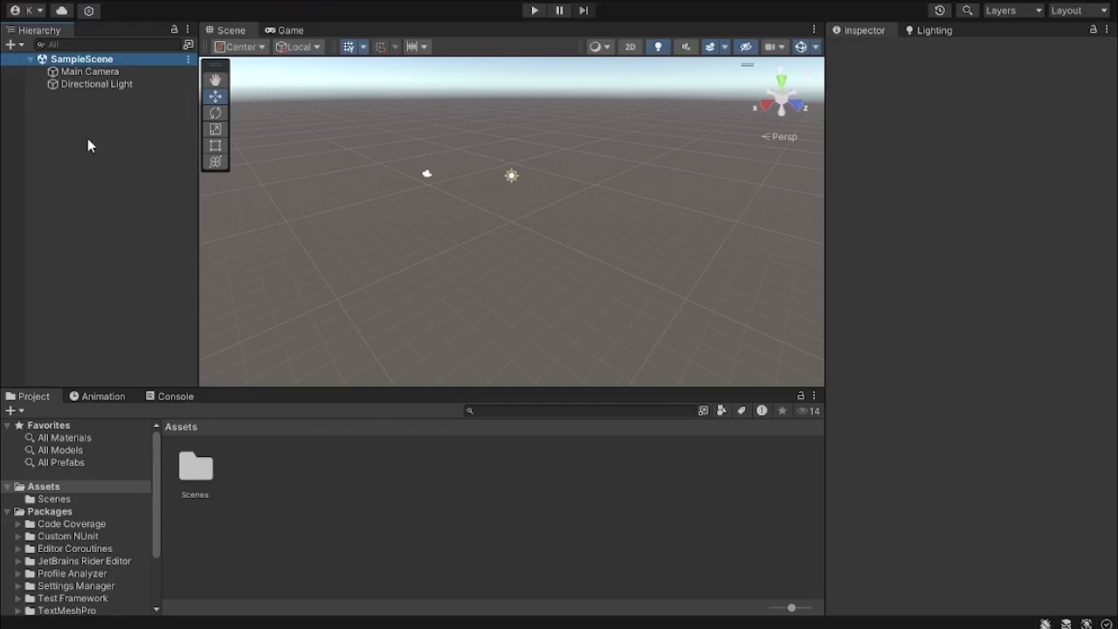
pyautogui.click(92, 71)
pyautogui.click(78, 85)
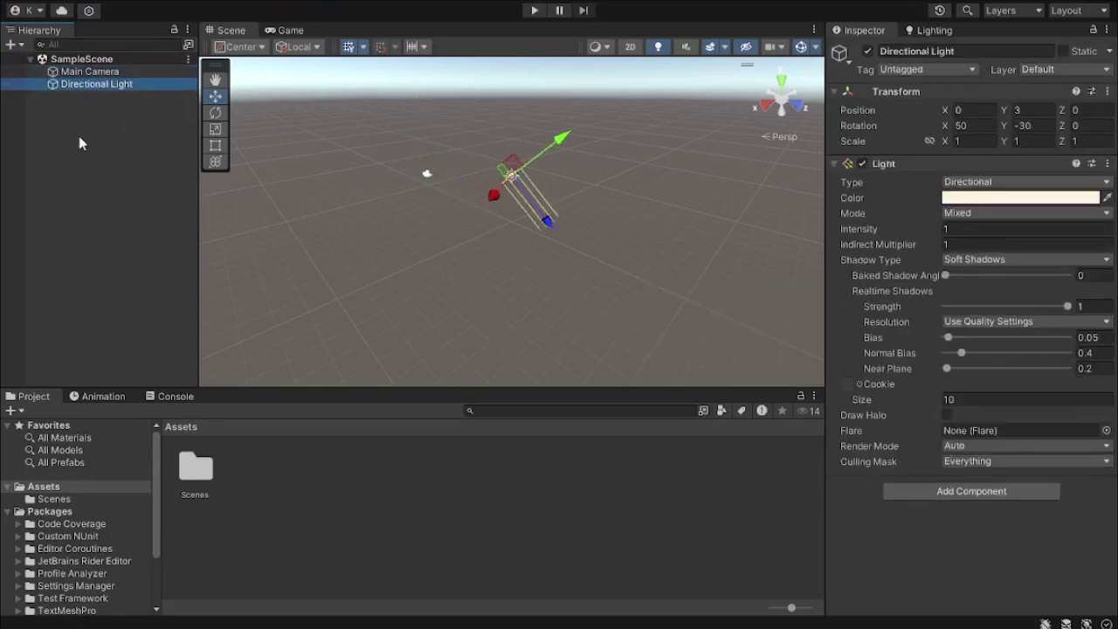
pyautogui.click(91, 166)
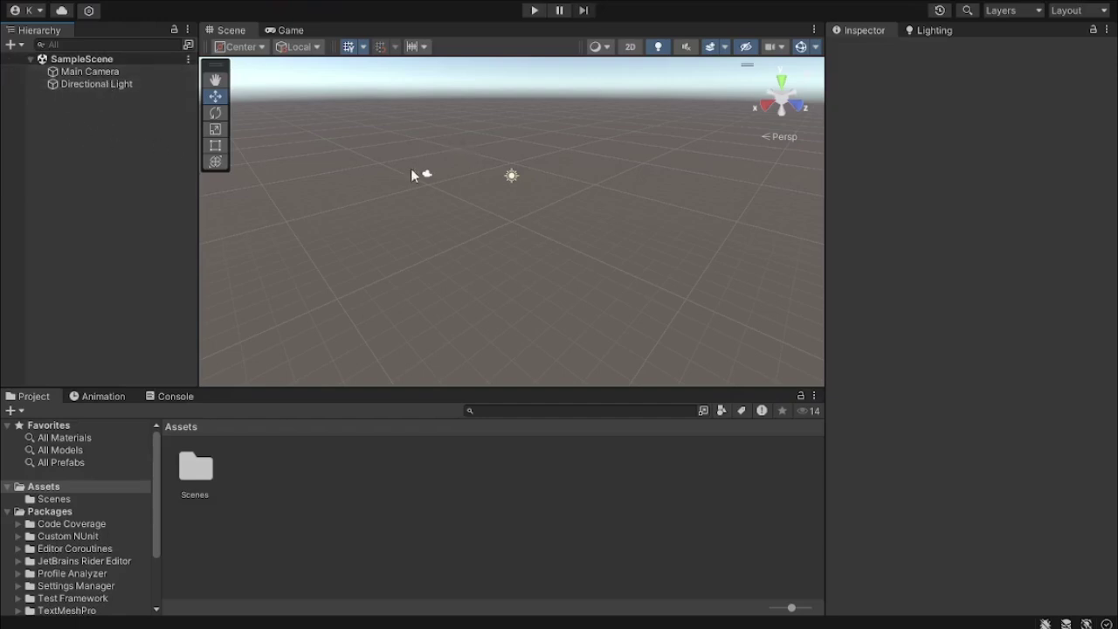
pyautogui.click(89, 73)
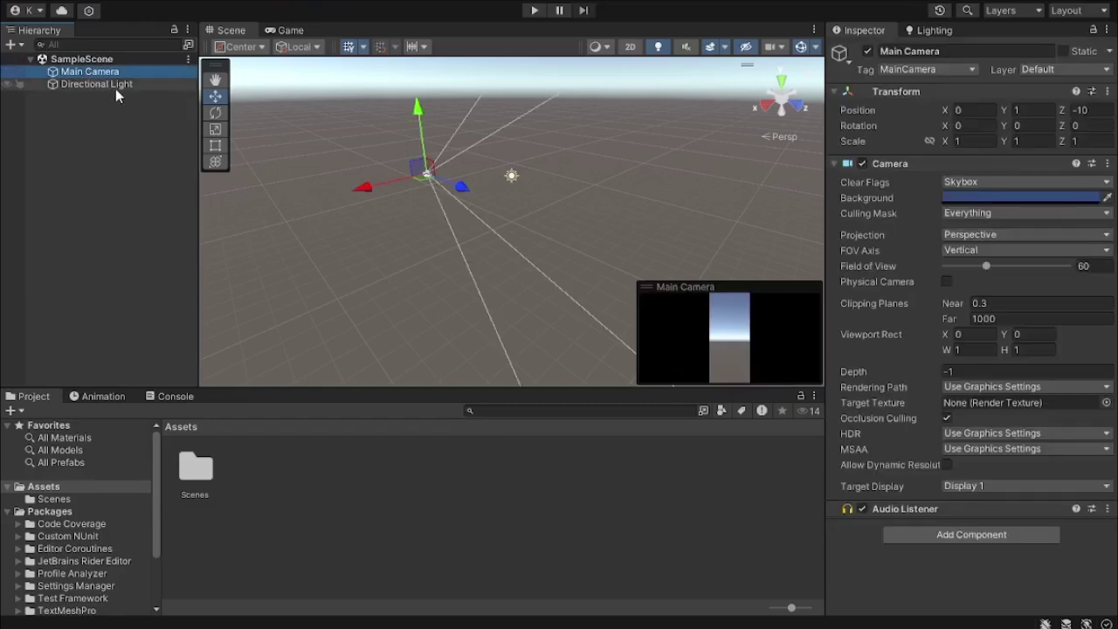
pyautogui.click(88, 82)
pyautogui.click(91, 73)
pyautogui.click(483, 221)
pyautogui.click(511, 166)
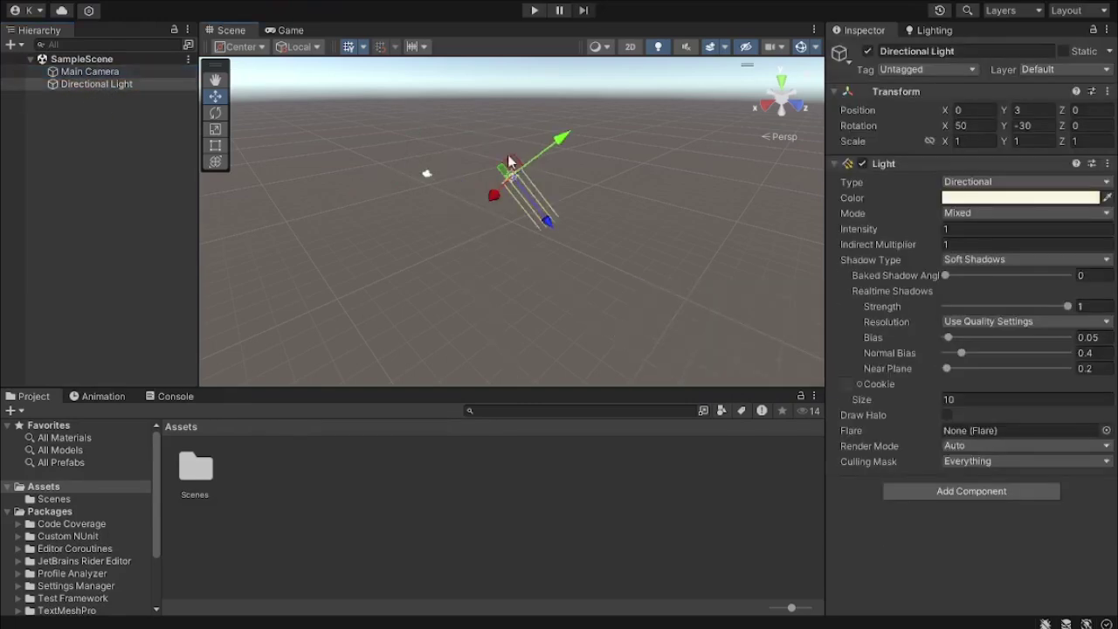
pyautogui.click(426, 174)
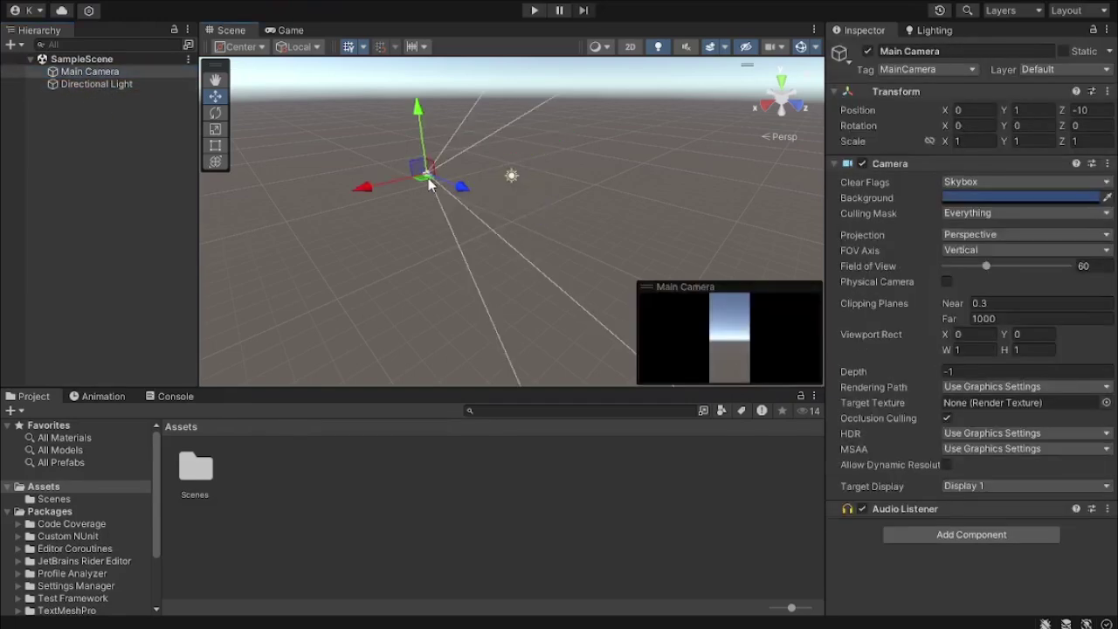
pyautogui.click(78, 169)
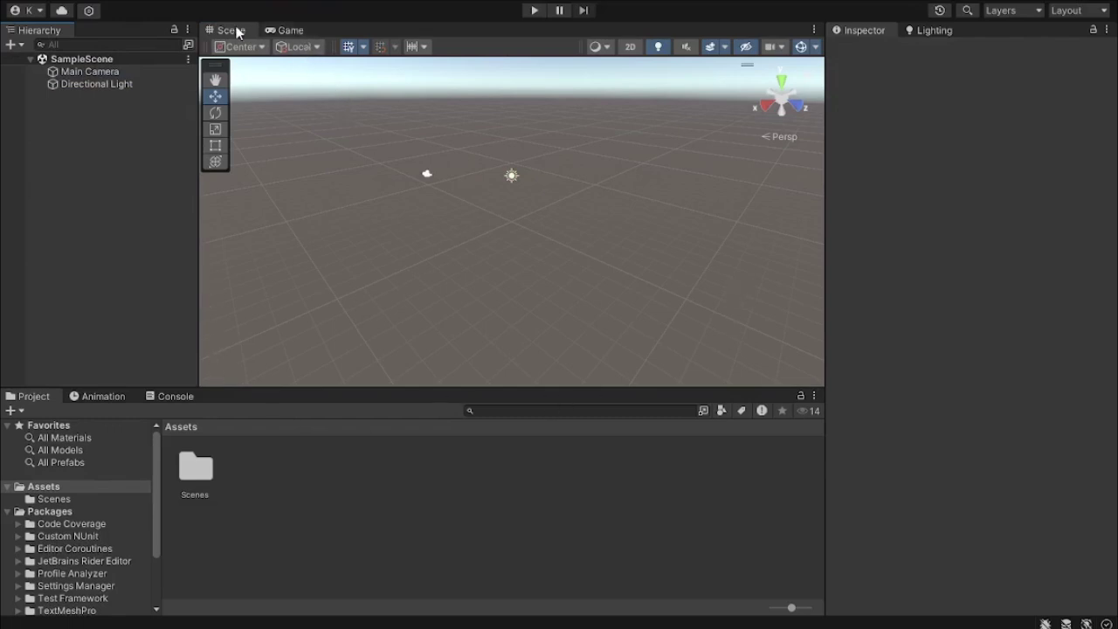
# Step: Compare the Scene view with the Game view and review the available Game view aspect ratios
pyautogui.click(278, 31)
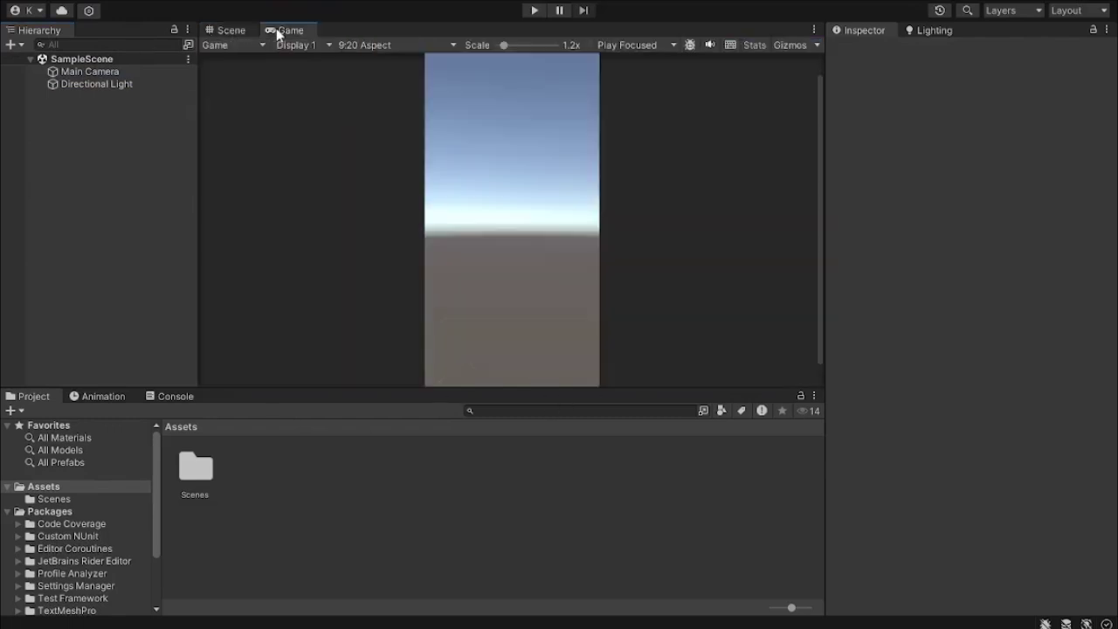
pyautogui.click(230, 30)
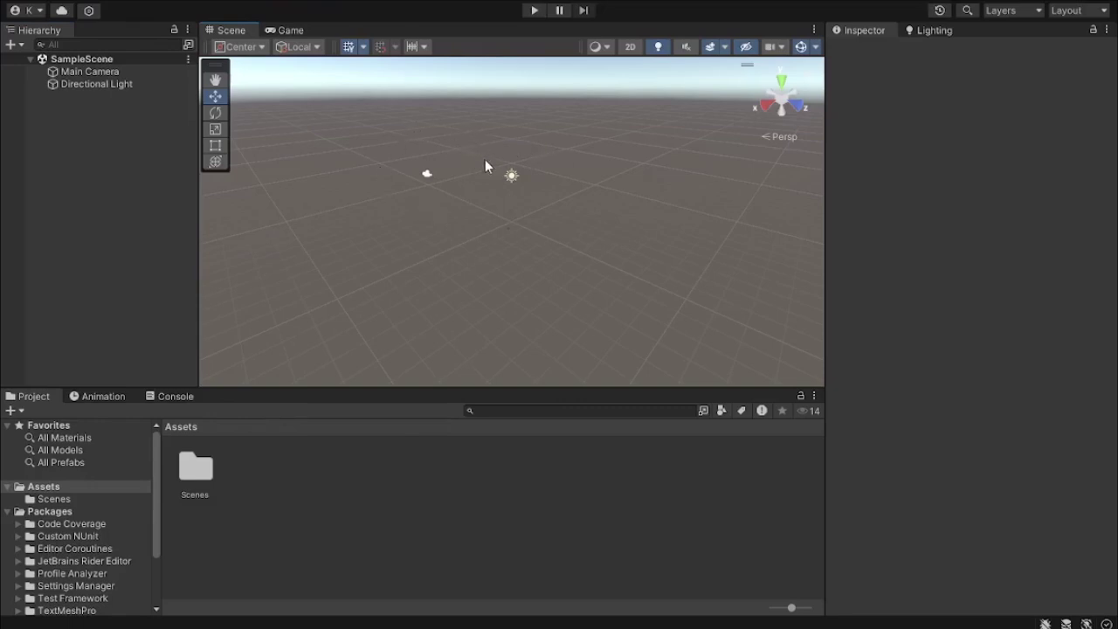
pyautogui.click(289, 32)
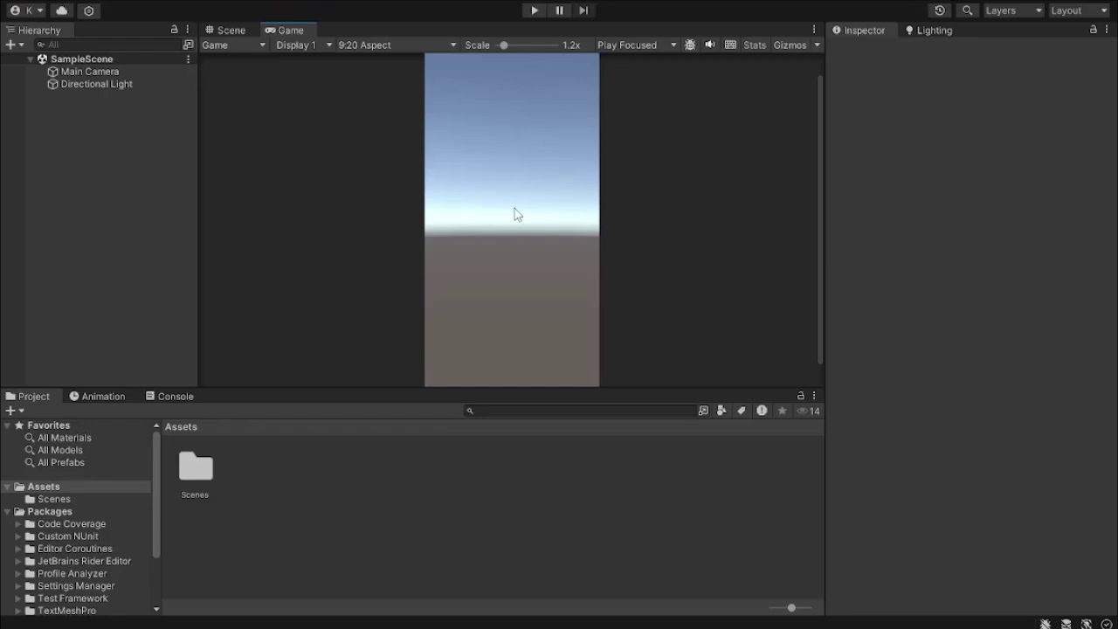
pyautogui.click(383, 46)
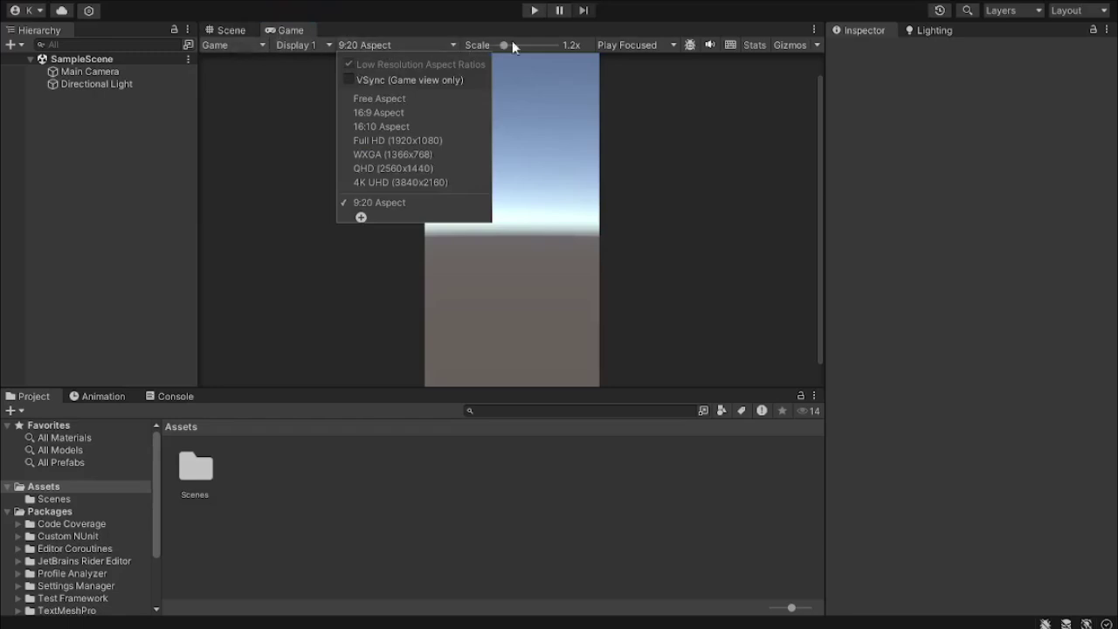
pyautogui.click(652, 85)
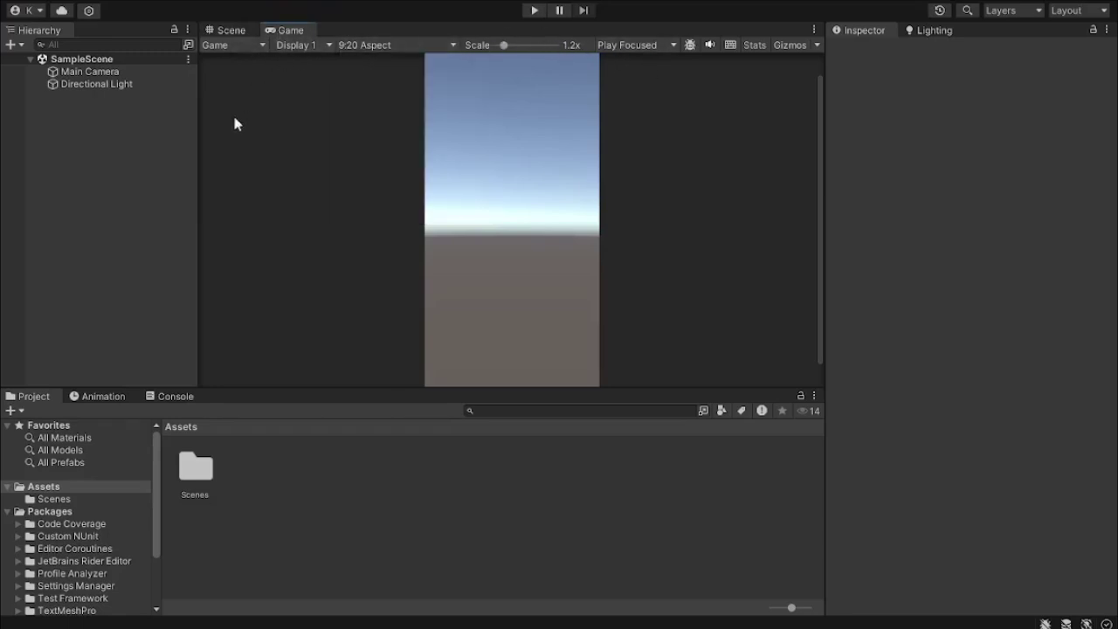
pyautogui.click(234, 32)
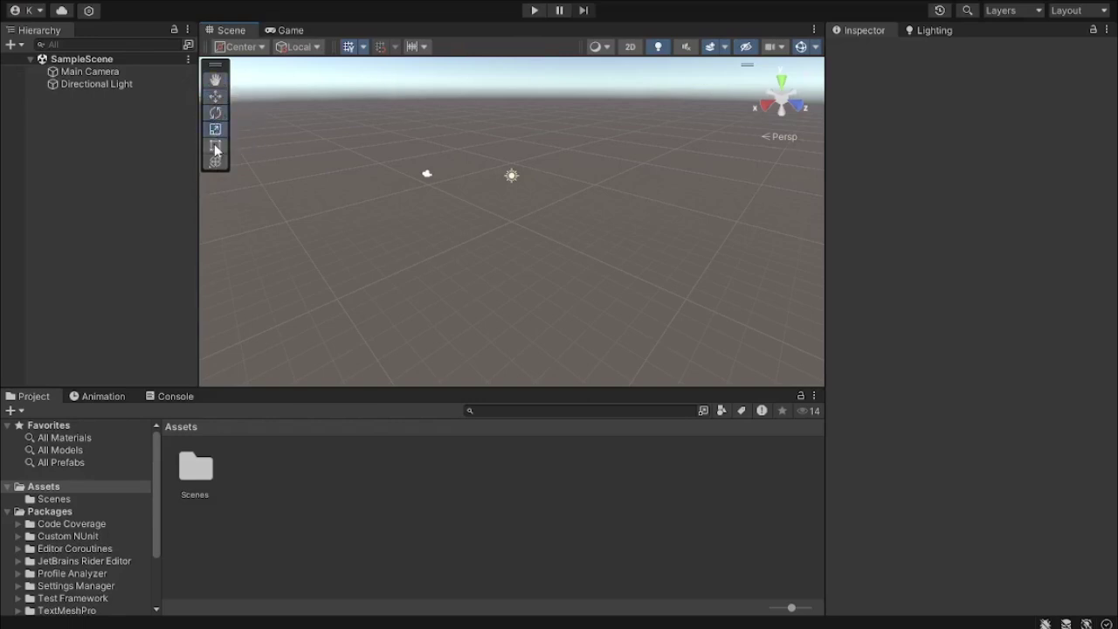
# Step: Activate the Rect tool, select the Main Camera and compare its preview with the Game view
pyautogui.press('t')
pyautogui.click(86, 74)
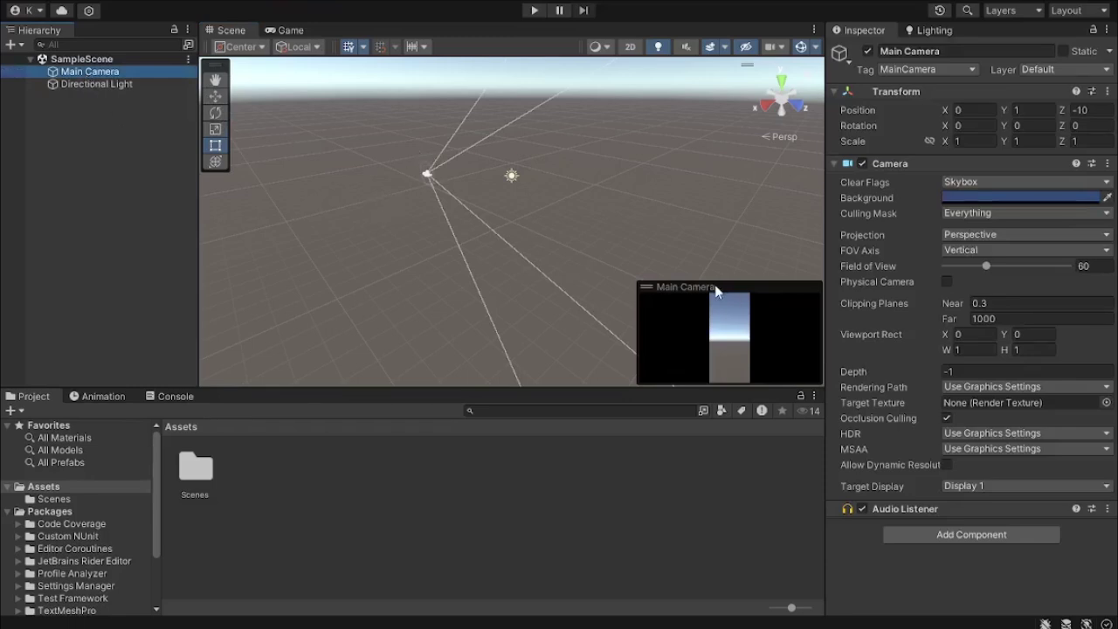
pyautogui.moveTo(689, 288)
pyautogui.mouseDown()
pyautogui.moveTo(671, 255)
pyautogui.moveTo(663, 268)
pyautogui.moveTo(689, 285)
pyautogui.mouseUp()
pyautogui.click(295, 31)
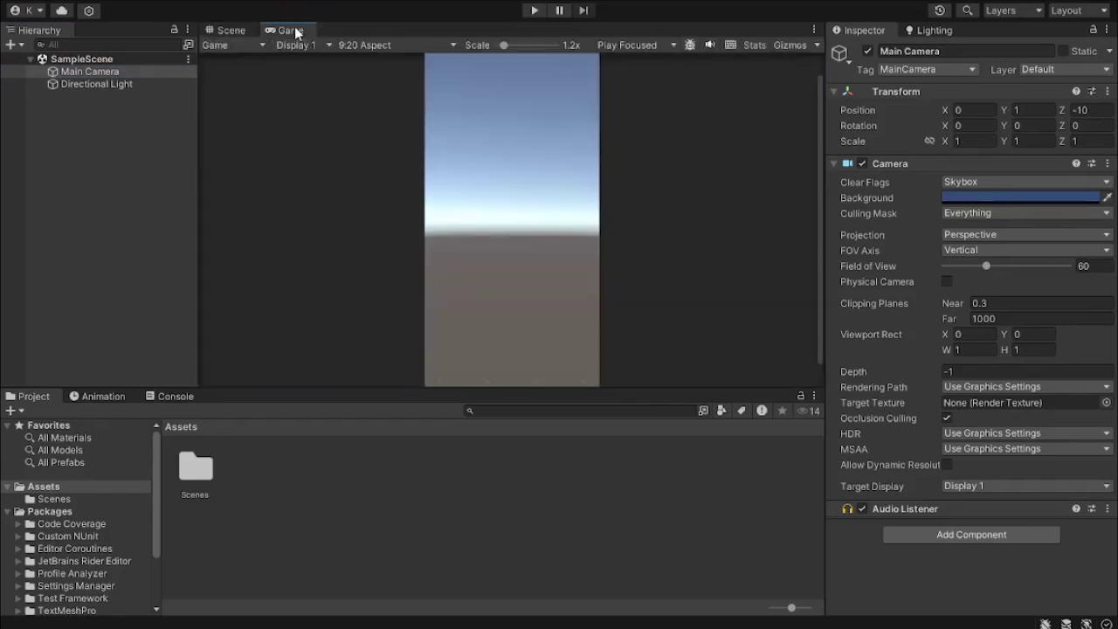
pyautogui.click(229, 31)
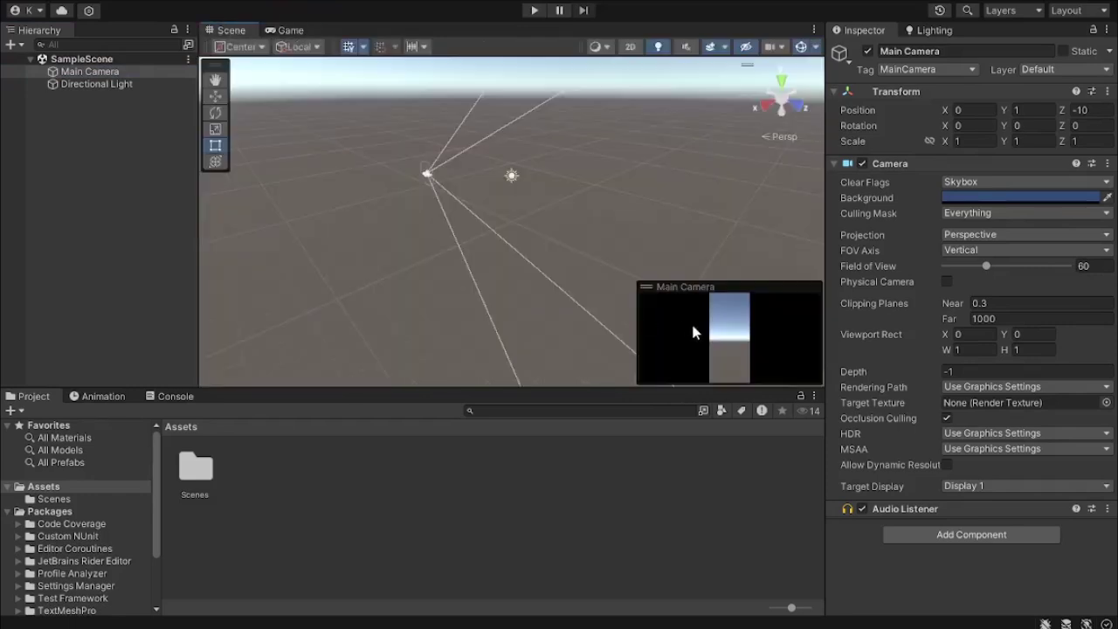
# Step: Try moving the Main Camera with the Move tool along its axes and in a plane, undoing the moves
pyautogui.click(214, 81)
pyautogui.moveTo(408, 154); pyautogui.dragTo(506, 208)
pyautogui.click(215, 97)
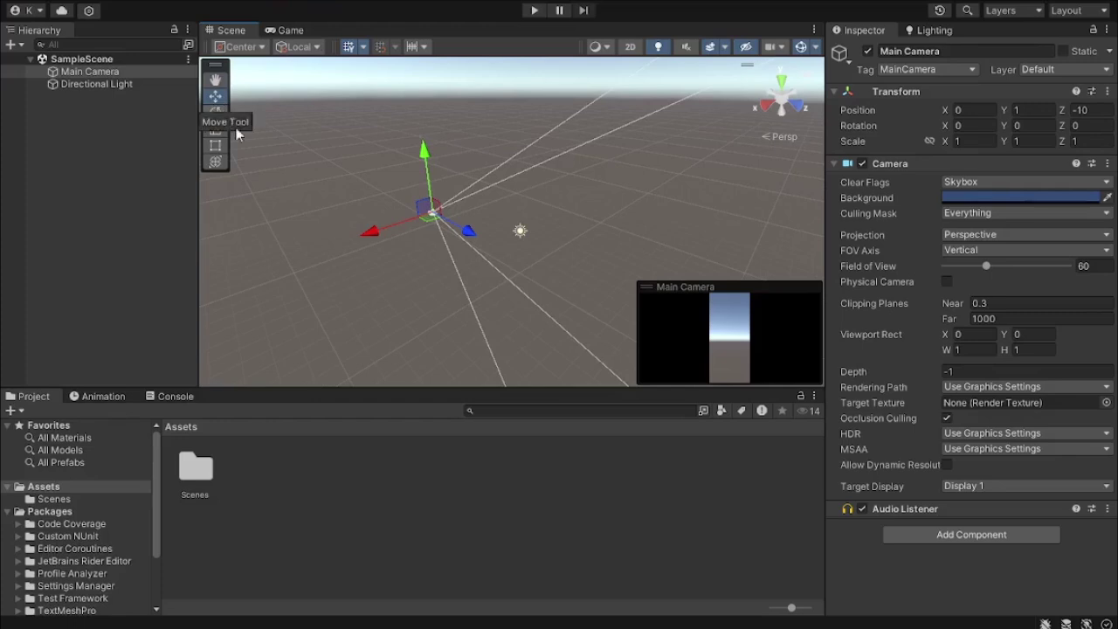
pyautogui.moveTo(424, 186); pyautogui.dragTo(407, 137)
pyautogui.moveTo(378, 199); pyautogui.dragTo(315, 262)
pyautogui.hotkey('ctrl', 'z')
pyautogui.hotkey('ctrl', 'z')
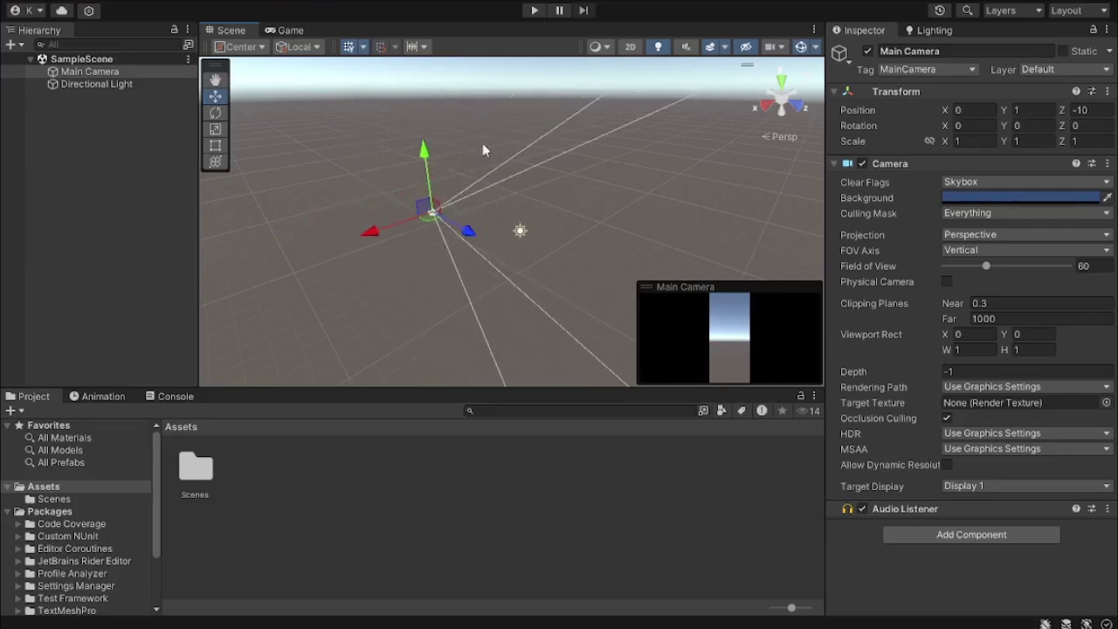
pyautogui.moveTo(469, 231); pyautogui.dragTo(493, 266)
pyautogui.hotkey('ctrl', 'z')
pyautogui.moveTo(419, 207); pyautogui.dragTo(435, 260)
pyautogui.hotkey('ctrl', 'z')
# Step: Try rotating the Main Camera about its X and Y axes with the Rotate tool, undoing each rotation
pyautogui.click(215, 114)
pyautogui.moveTo(435, 164); pyautogui.dragTo(368, 111)
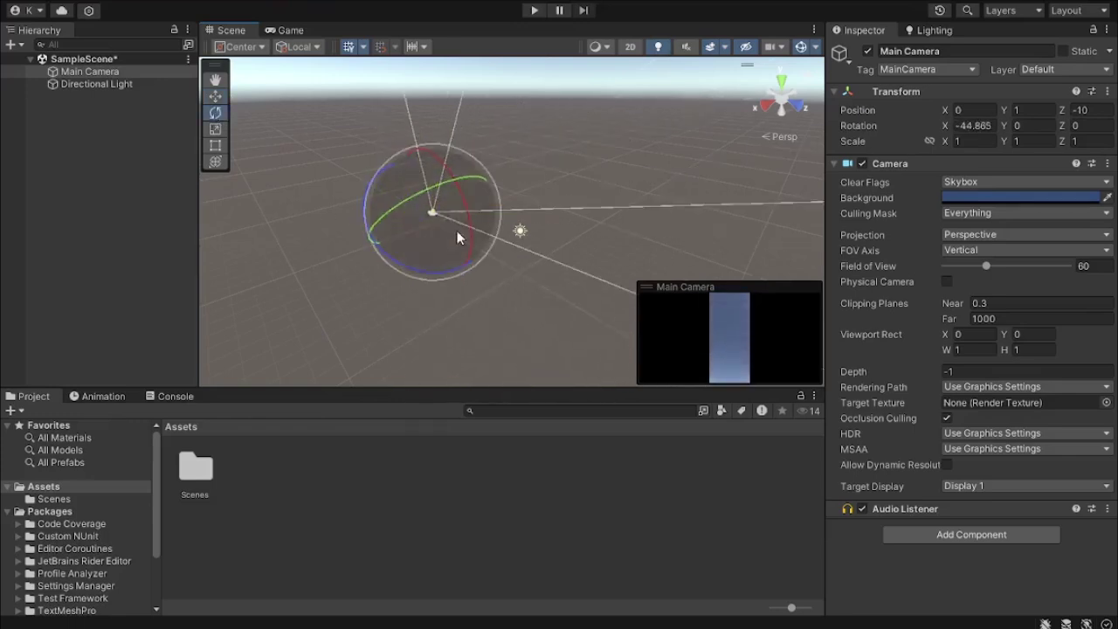
pyautogui.hotkey('ctrl', 'z')
pyautogui.moveTo(463, 248); pyautogui.dragTo(337, 206)
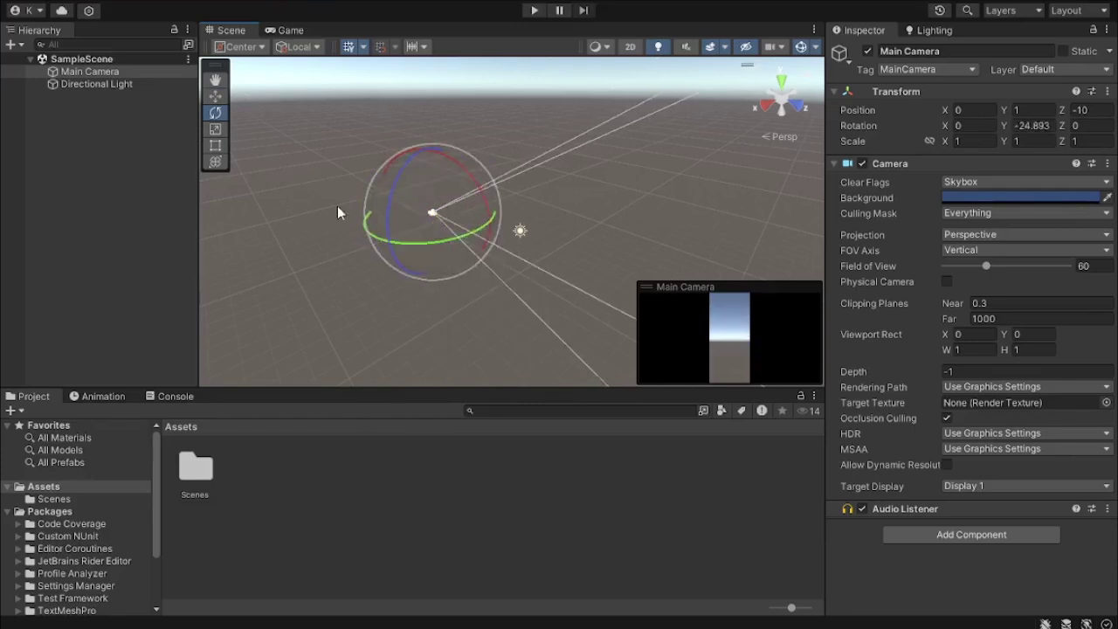
pyautogui.hotkey('ctrl', 'z')
# Step: Try scaling the Main Camera along its axes, undo every scale change, and check the Game view
pyautogui.click(215, 128)
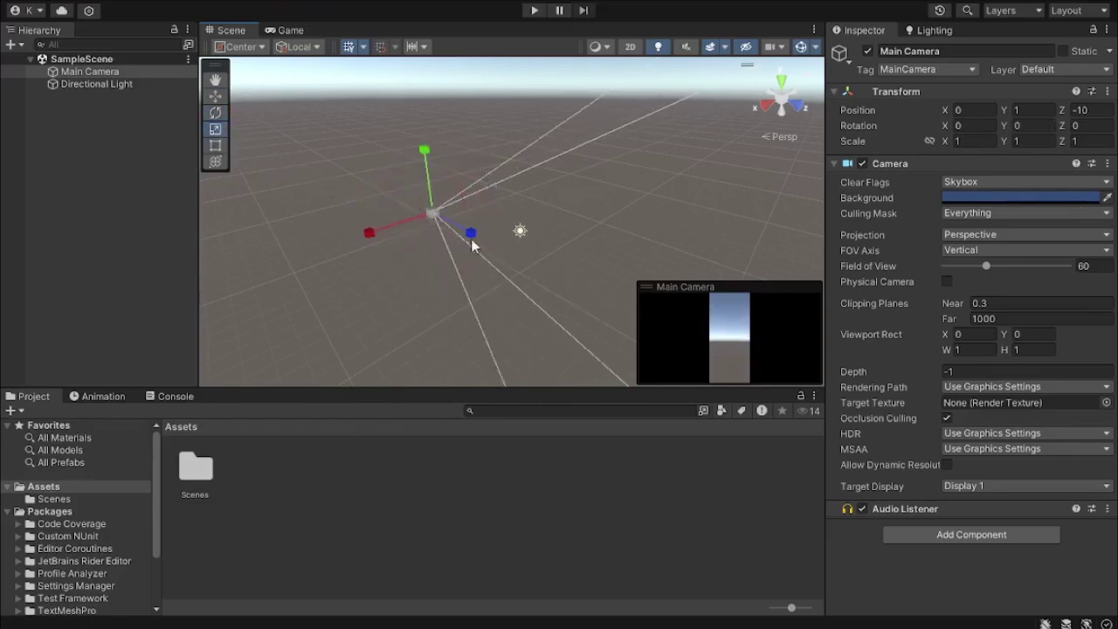
pyautogui.moveTo(470, 231); pyautogui.dragTo(530, 287)
pyautogui.hotkey('ctrl', 'z')
pyautogui.moveTo(382, 236); pyautogui.dragTo(255, 273)
pyautogui.moveTo(470, 234); pyautogui.dragTo(504, 249)
pyautogui.moveTo(424, 150); pyautogui.dragTo(425, 137)
pyautogui.hotkey('ctrl', 'z')
pyautogui.hotkey('ctrl', 'z')
pyautogui.hotkey('ctrl', 'z')
pyautogui.hotkey('ctrl', 'z')
pyautogui.click(289, 30)
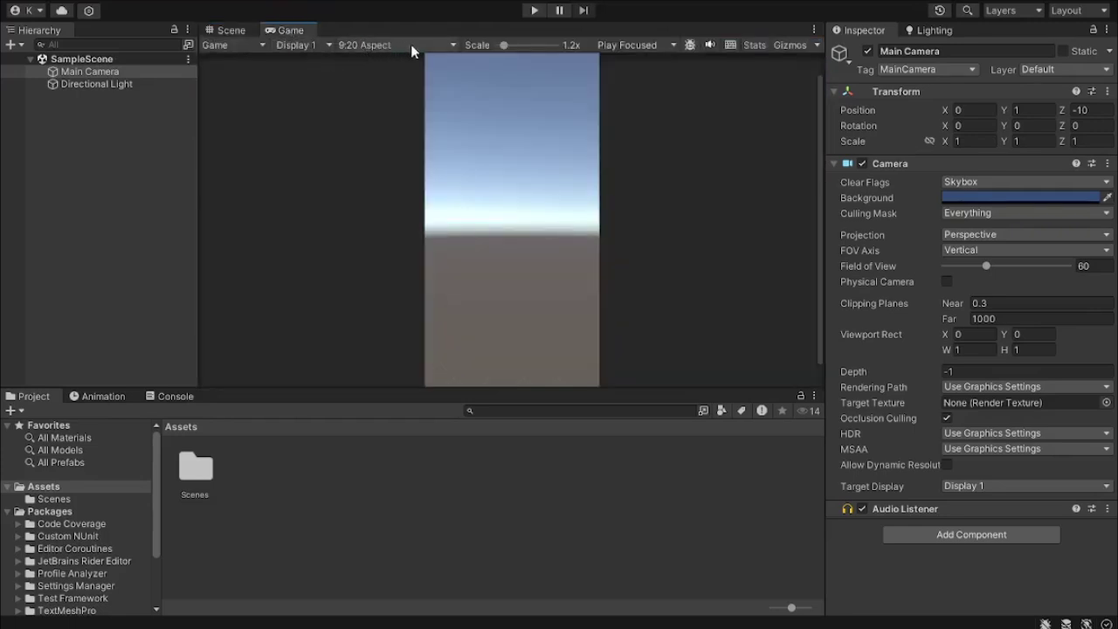
pyautogui.click(231, 30)
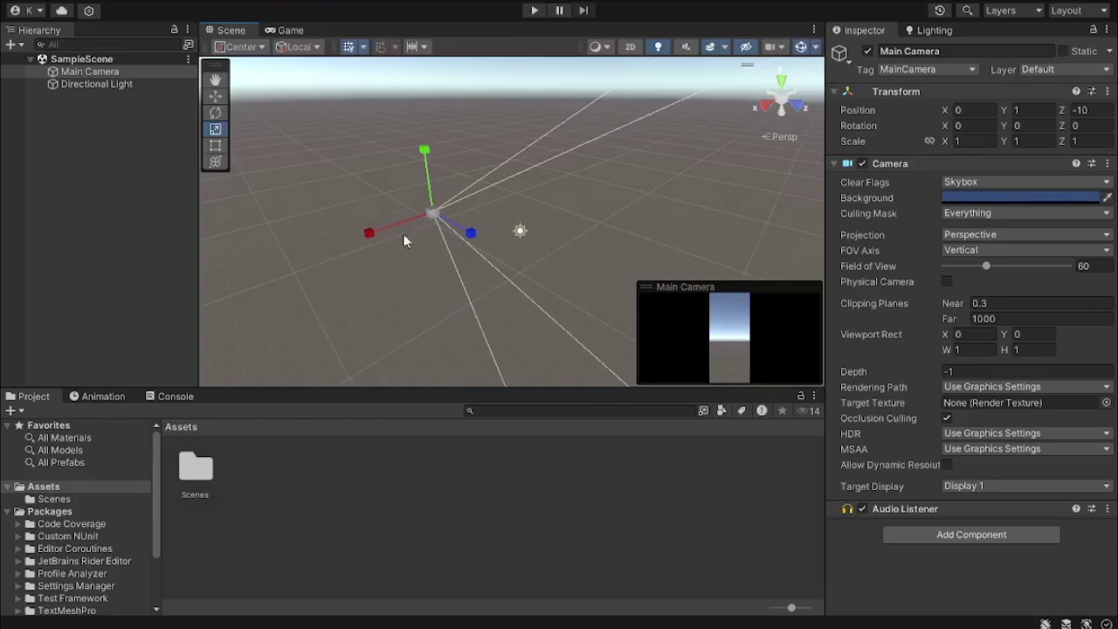
# Step: Try the Rect and Transform tools on the Main Camera, undoing the change made with the Transform tool
pyautogui.click(216, 146)
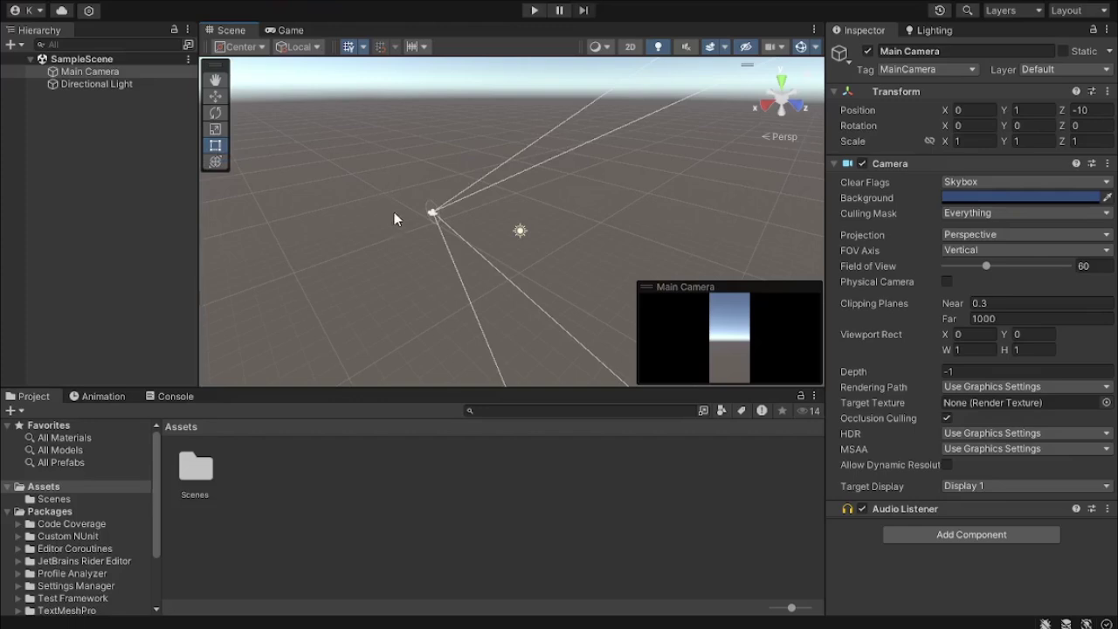
pyautogui.click(215, 162)
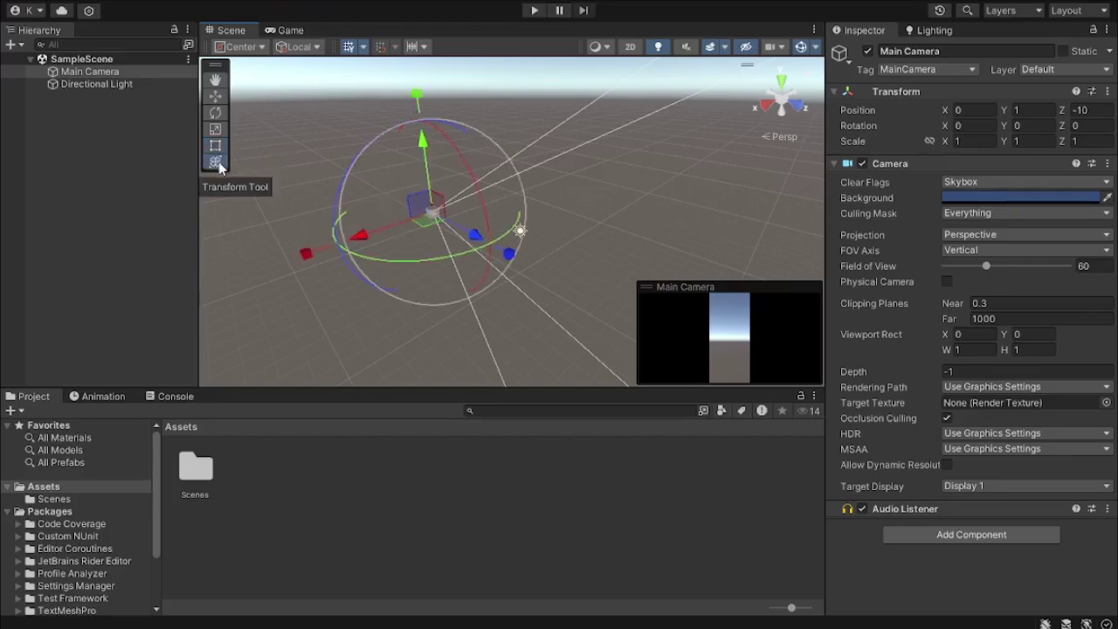
pyautogui.moveTo(424, 159); pyautogui.dragTo(459, 219)
pyautogui.hotkey('ctrl', 'z')
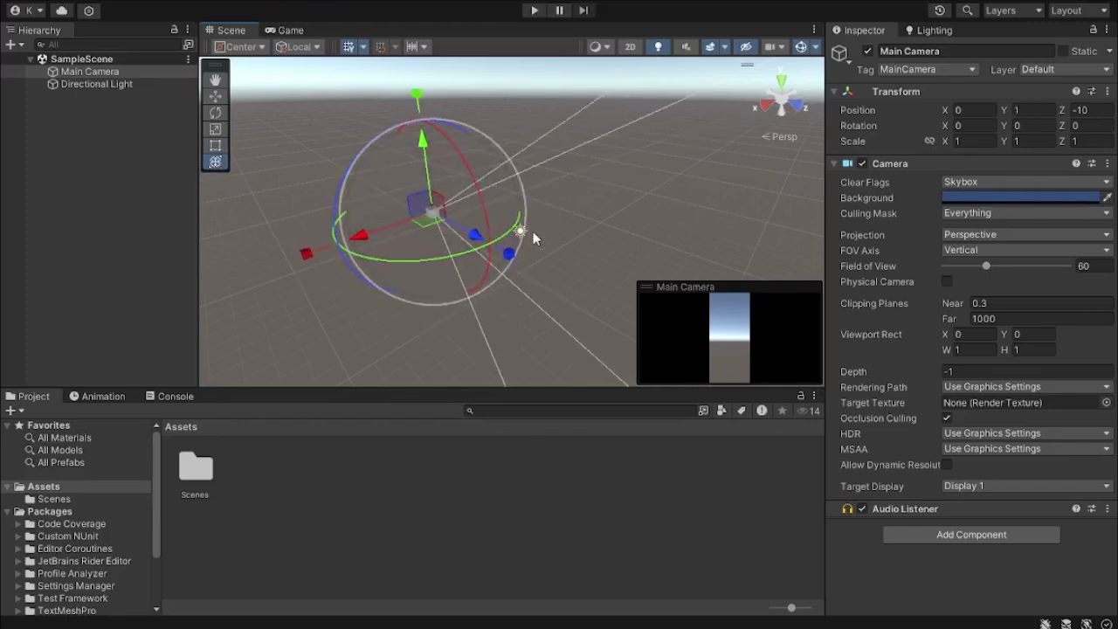
# Step: Try moving the Directional Light and then the Main Camera with the Move tool, undoing both moves
pyautogui.click(219, 113)
pyautogui.click(218, 97)
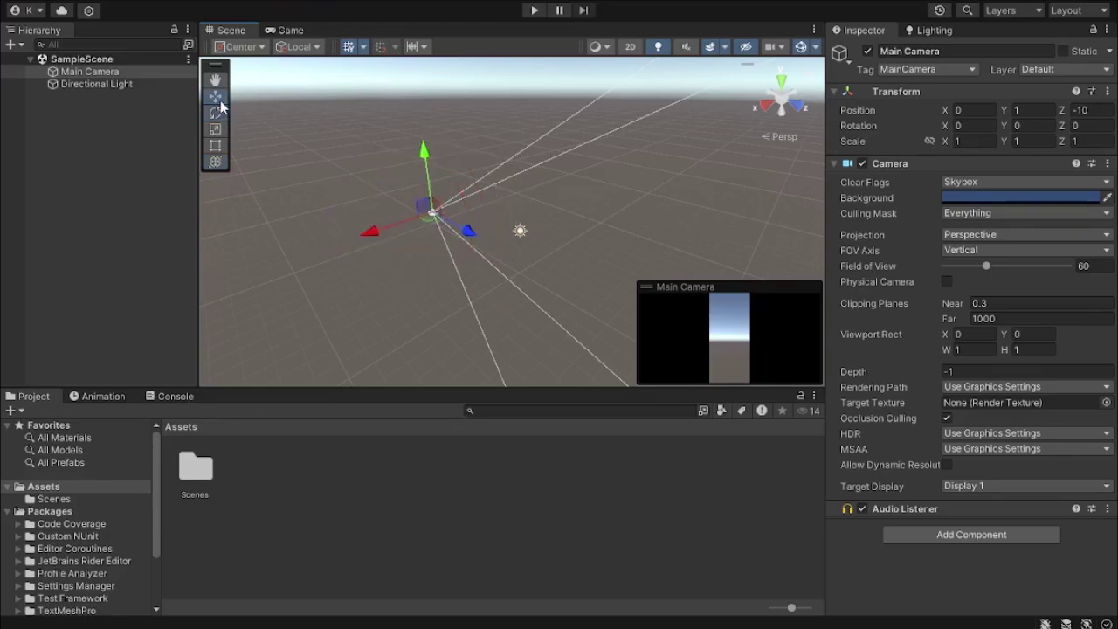
pyautogui.click(518, 230)
pyautogui.moveTo(544, 230)
pyautogui.mouseDown()
pyautogui.moveTo(559, 199)
pyautogui.moveTo(591, 180)
pyautogui.moveTo(526, 232)
pyautogui.mouseUp()
pyautogui.hotkey('ctrl', 'z')
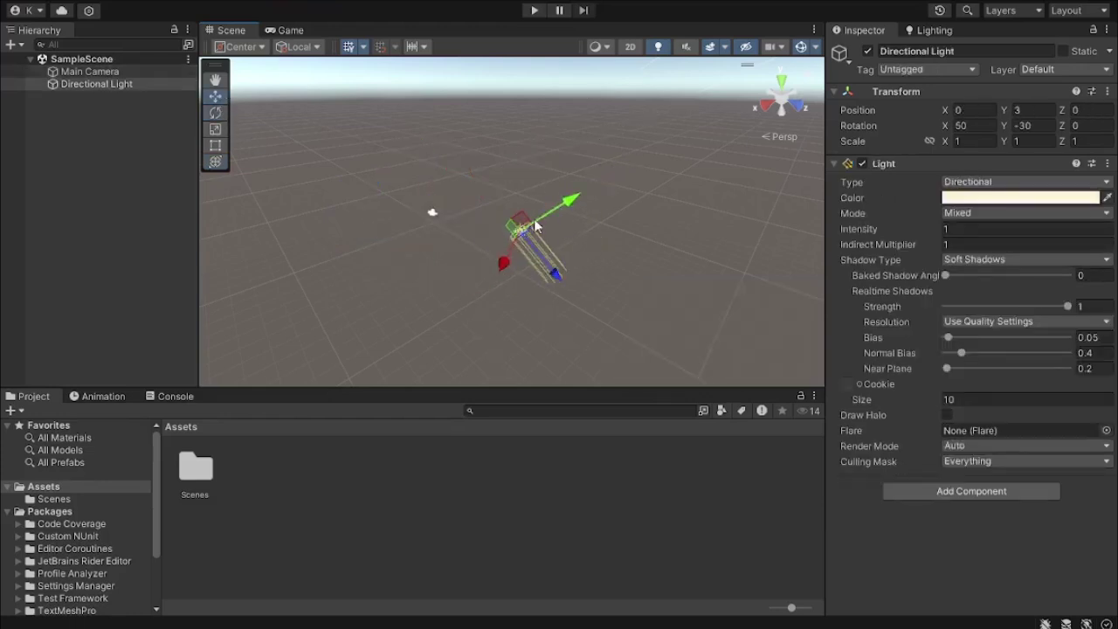
pyautogui.click(427, 211)
pyautogui.click(429, 212)
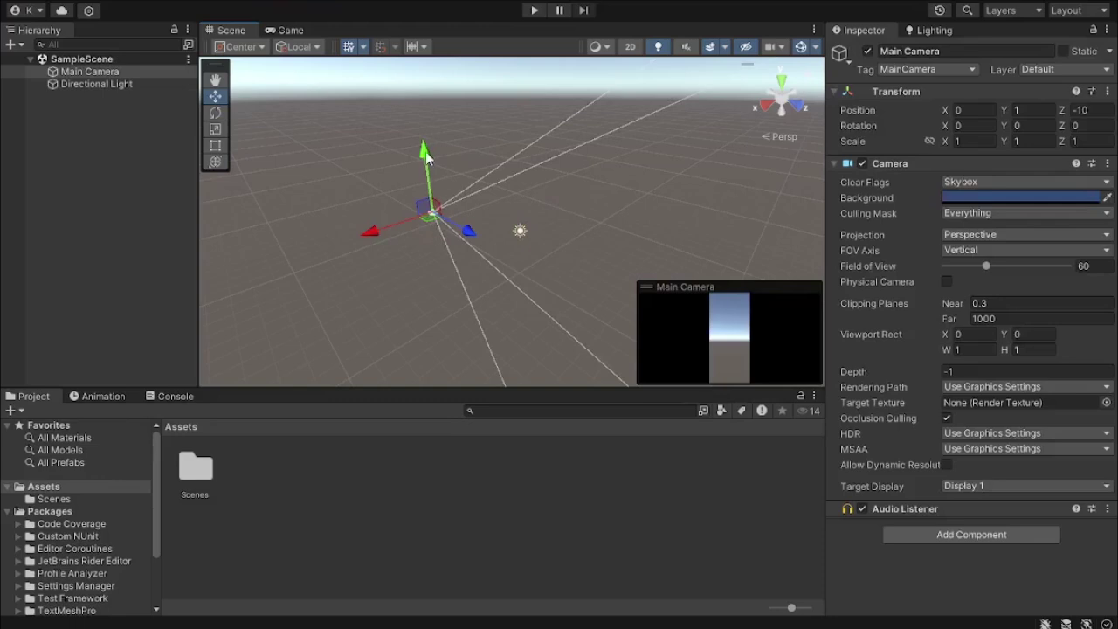
pyautogui.moveTo(425, 155); pyautogui.dragTo(423, 130)
pyautogui.hotkey('ctrl', 'z')
# Step: Set the handle orientation to Global with the Directional Light selected and compare the handles of the camera and light
pyautogui.click(506, 220)
pyautogui.click(519, 230)
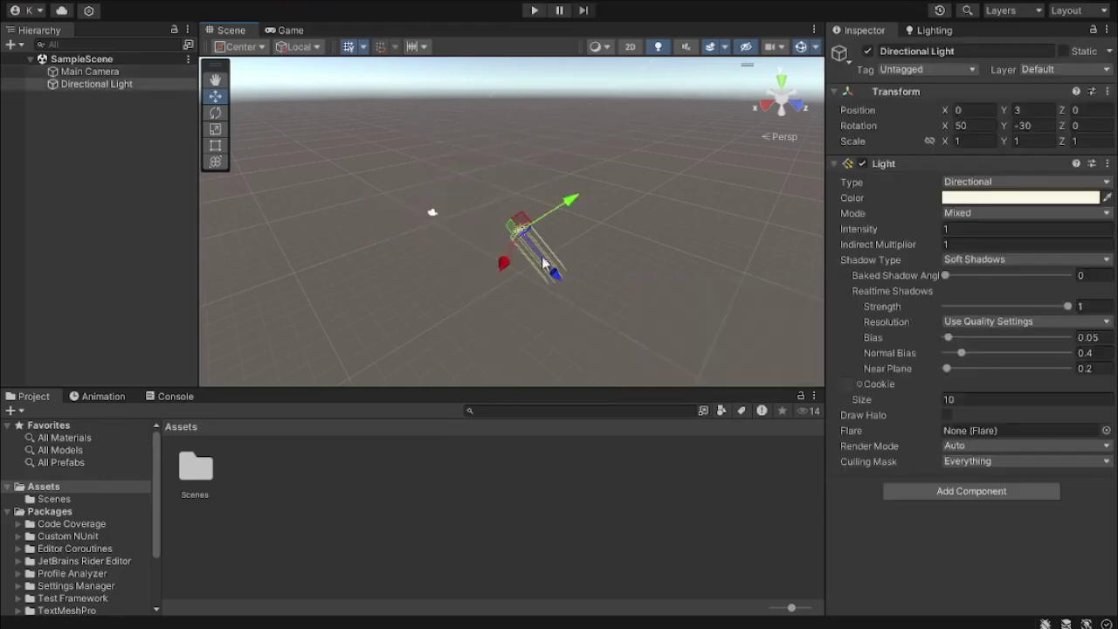
pyautogui.click(297, 46)
pyautogui.click(312, 66)
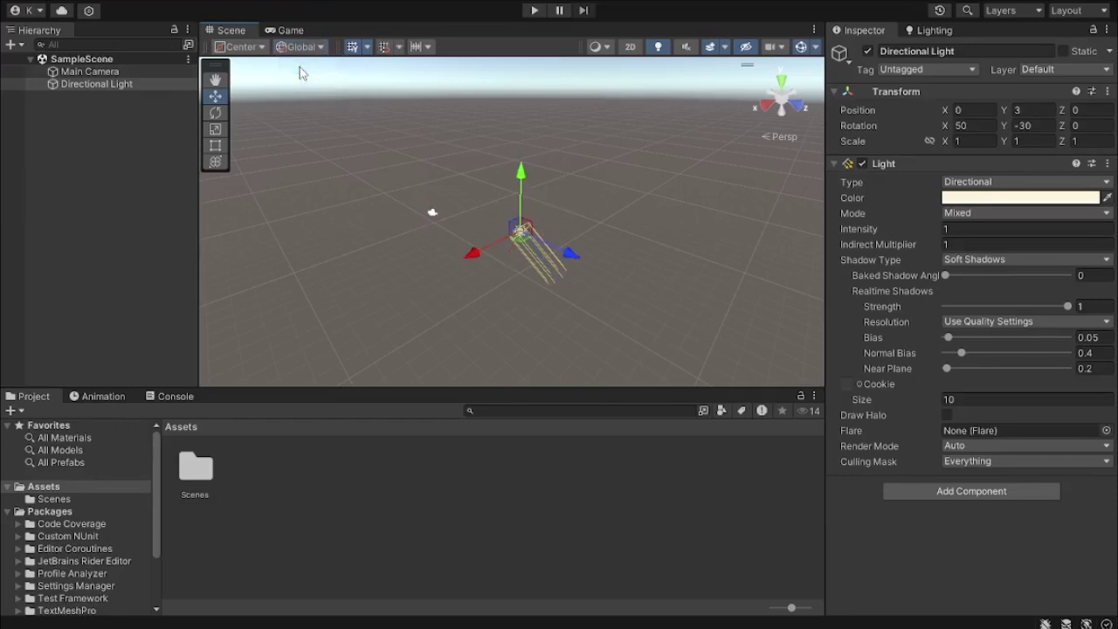
pyautogui.click(444, 229)
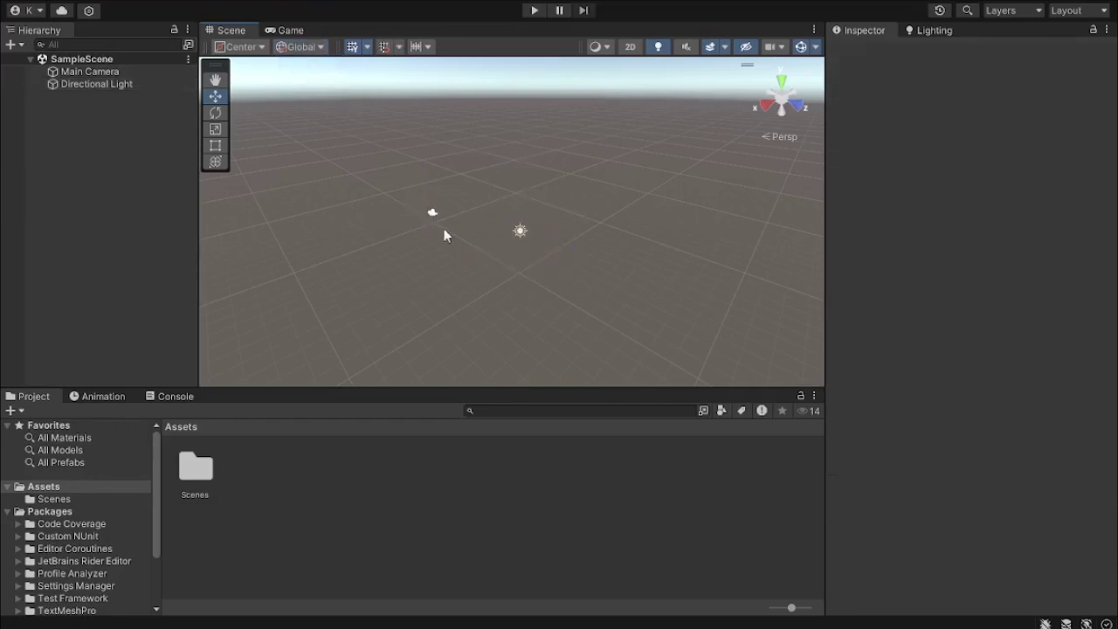
pyautogui.click(433, 214)
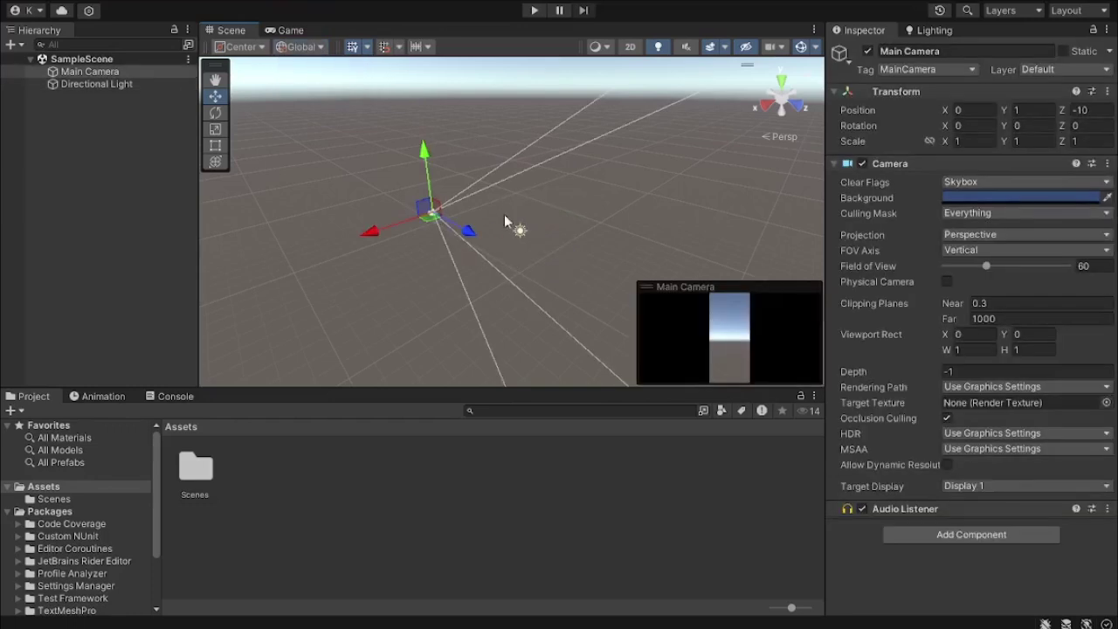
pyautogui.click(519, 224)
pyautogui.click(520, 231)
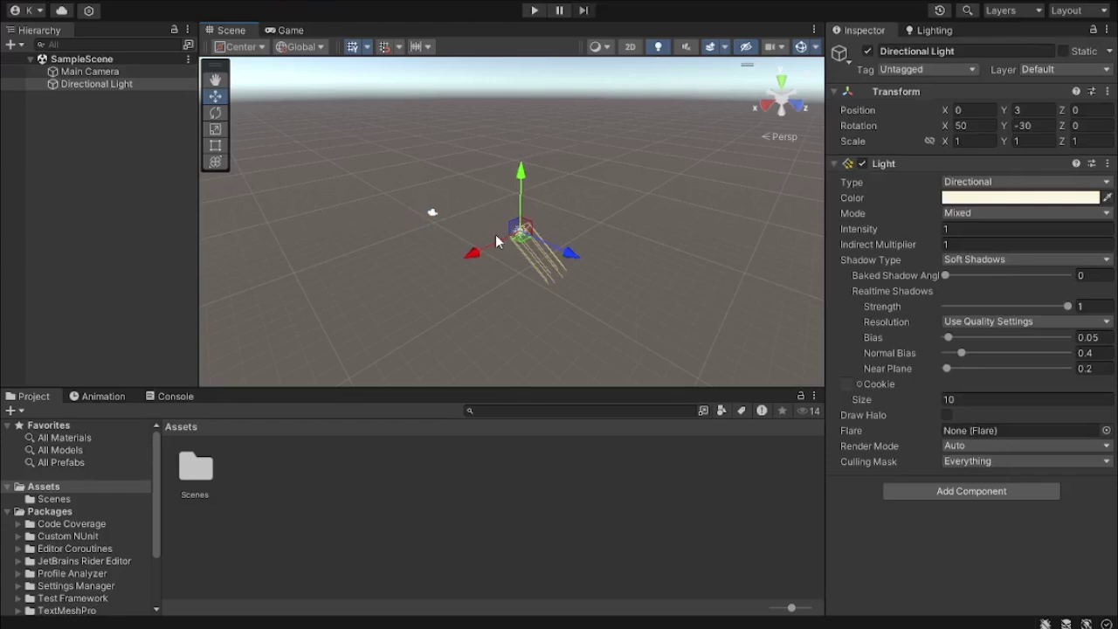
# Step: Set the handle orientation to Local, try rotating and moving the Directional Light, and undo both transform changes
pyautogui.click(300, 47)
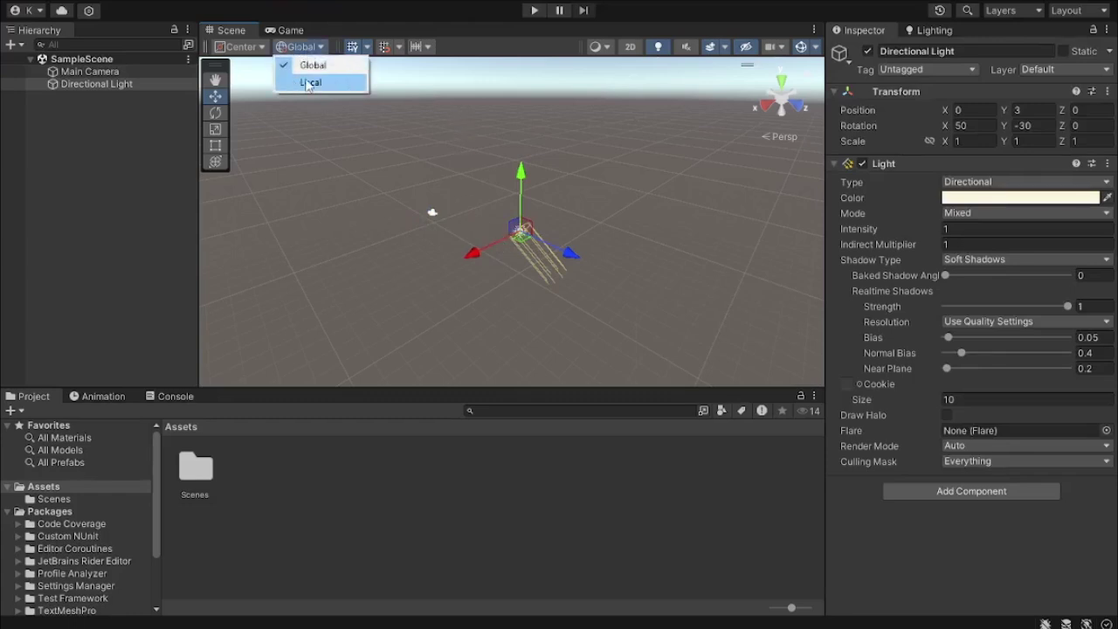
pyautogui.click(311, 82)
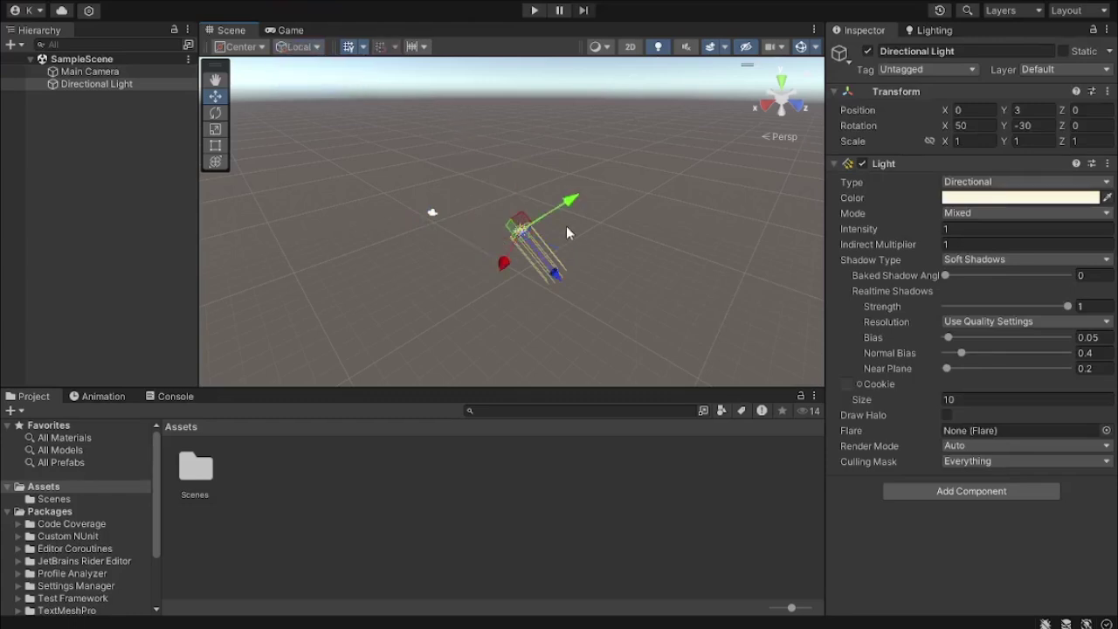
pyautogui.click(215, 112)
pyautogui.moveTo(503, 175); pyautogui.dragTo(484, 310)
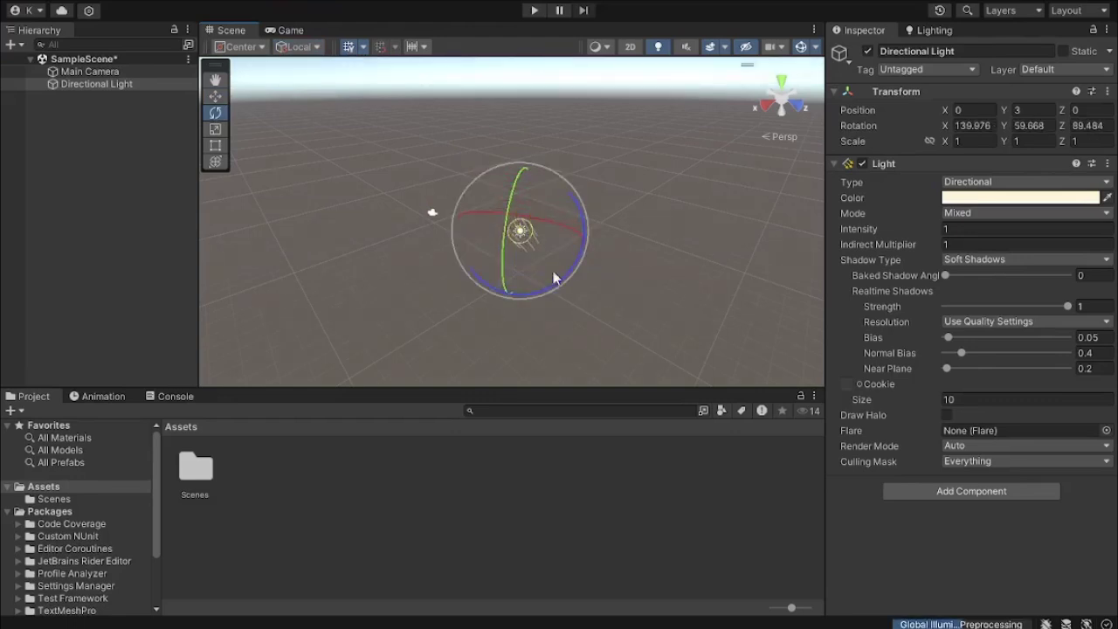
pyautogui.click(215, 96)
pyautogui.moveTo(561, 244); pyautogui.dragTo(492, 243)
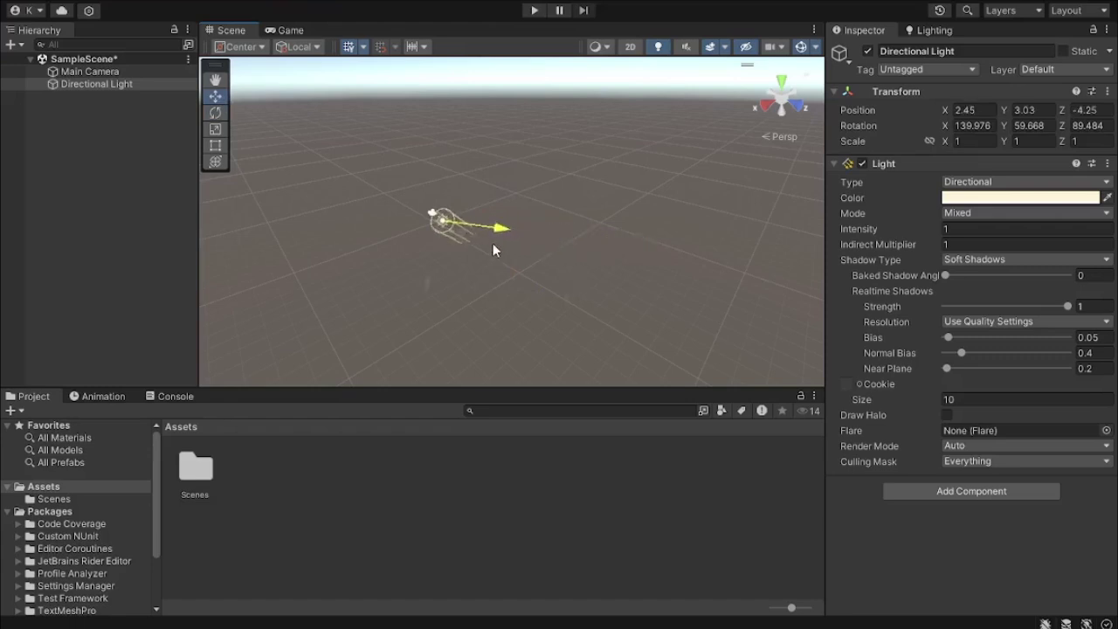
pyautogui.hotkey('ctrl', 'z')
pyautogui.hotkey('ctrl', 'z')
pyautogui.hotkey('ctrl', 'z')
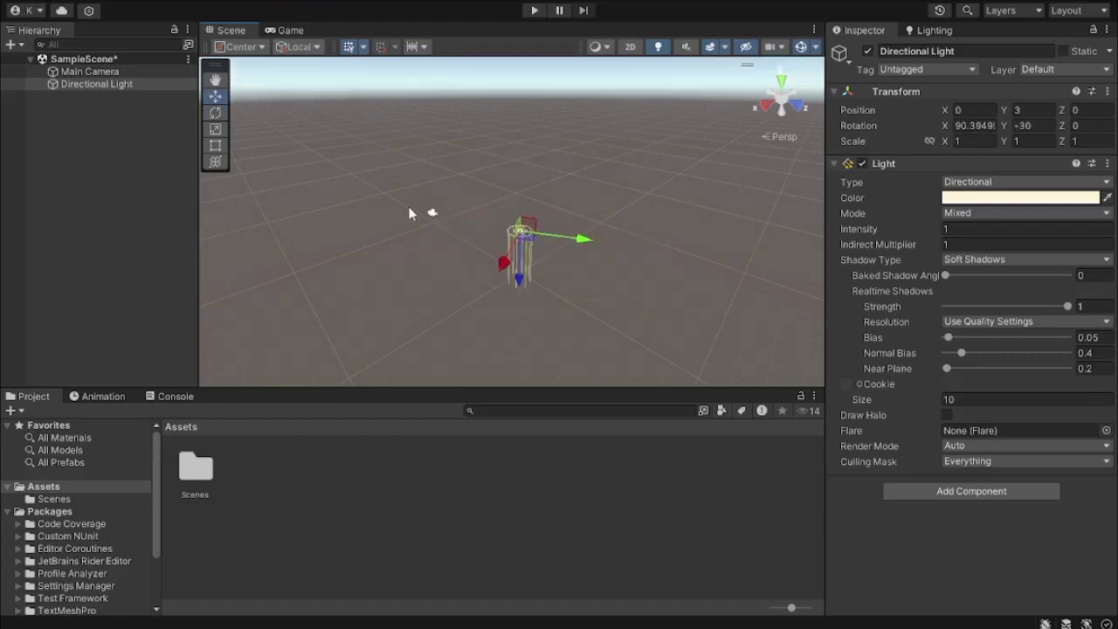
# Step: Review the handle position and increment snapping options, and try moving the Main Camera, undoing the move
pyautogui.click(238, 46)
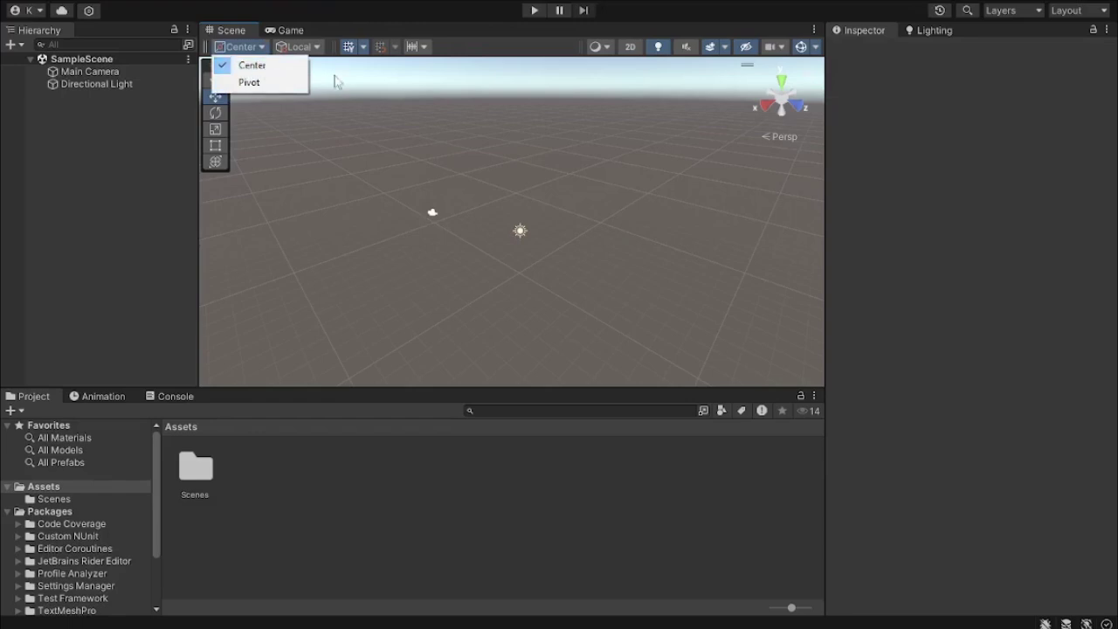
pyautogui.click(272, 72)
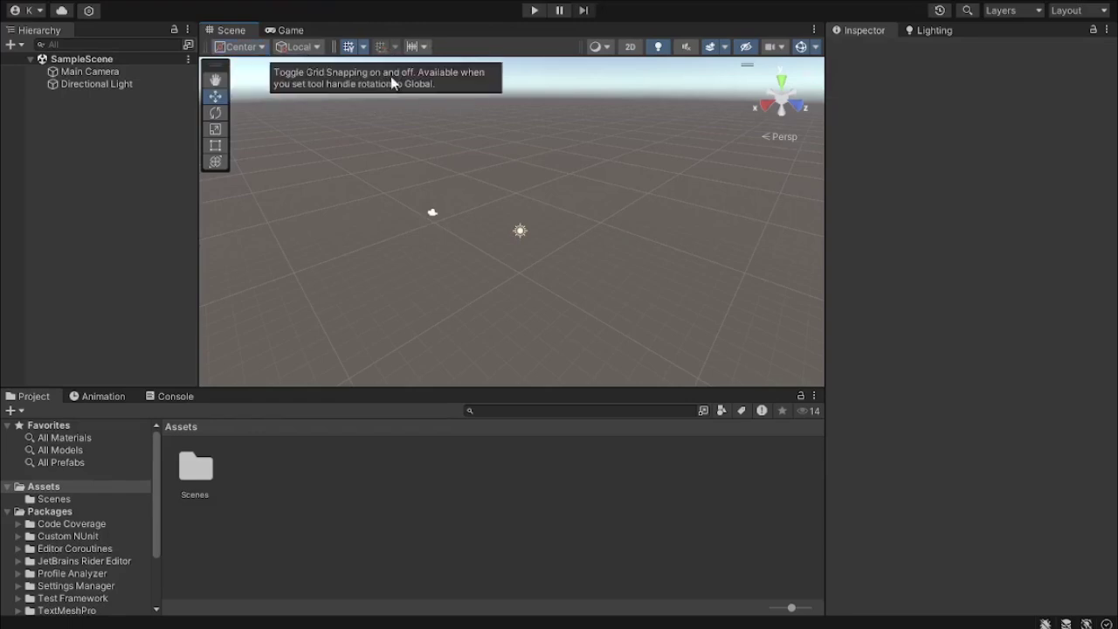
pyautogui.click(381, 46)
pyautogui.click(432, 213)
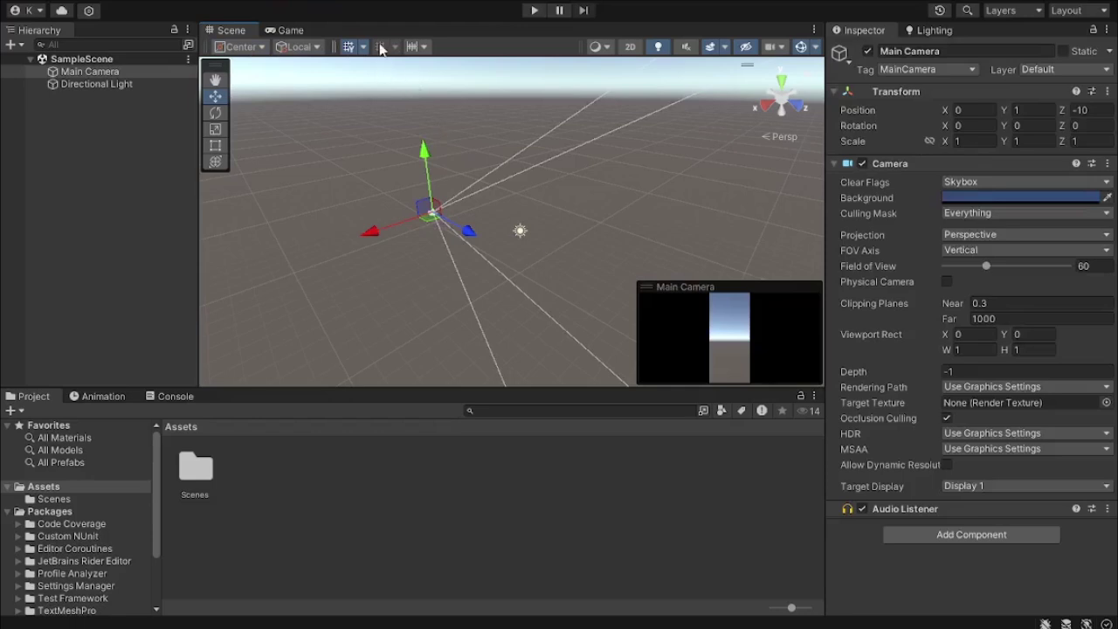
pyautogui.click(419, 53)
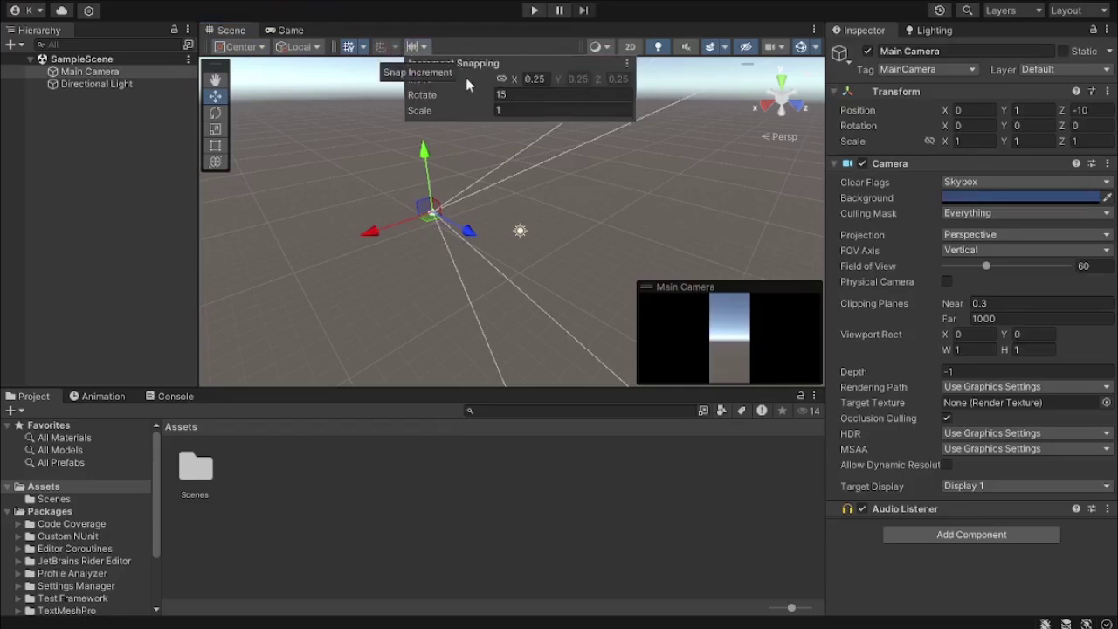
pyautogui.click(365, 50)
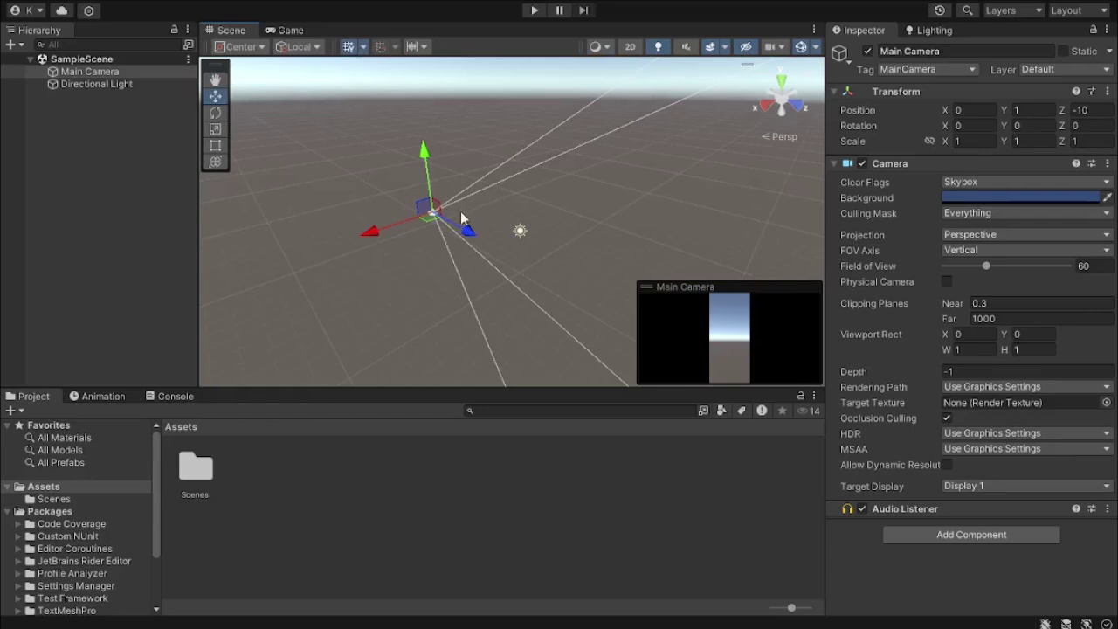
pyautogui.moveTo(434, 213); pyautogui.dragTo(451, 244)
pyautogui.hotkey('ctrl', 'z')
# Step: Set the scene grid plane to Y and lower the grid's opacity slightly
pyautogui.click(360, 47)
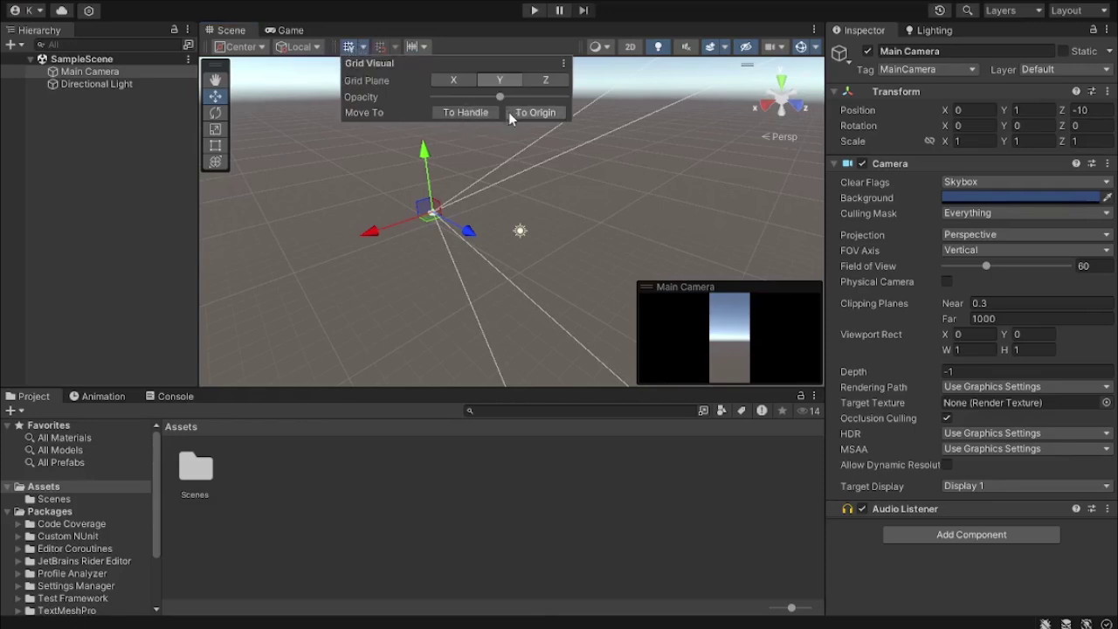
pyautogui.click(500, 80)
pyautogui.click(516, 96)
pyautogui.click(551, 111)
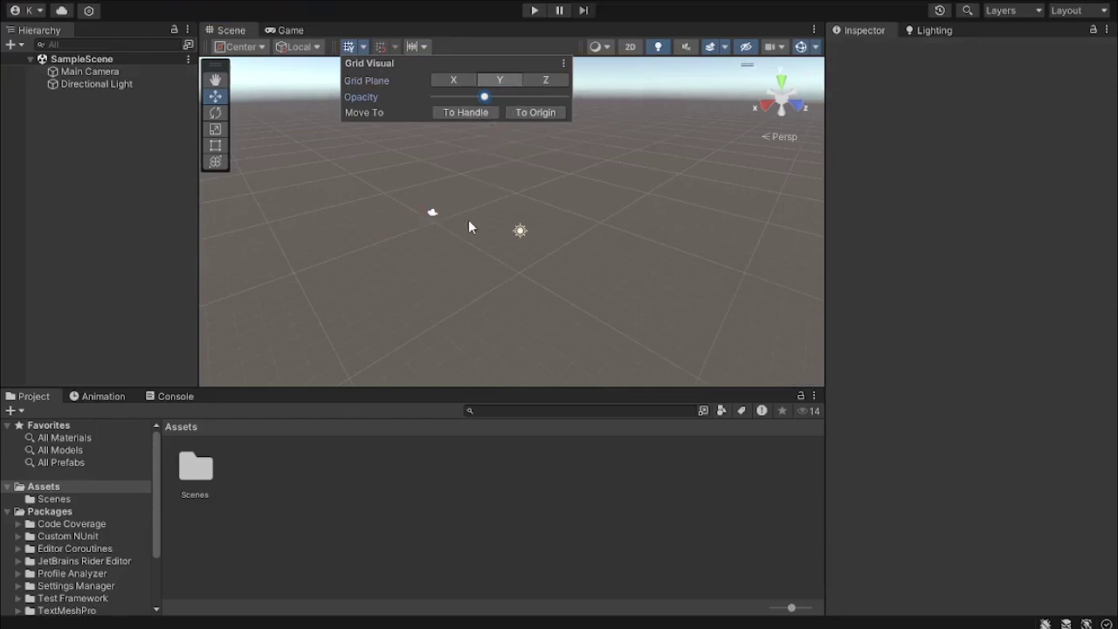
pyautogui.click(468, 219)
pyautogui.click(431, 212)
pyautogui.click(407, 100)
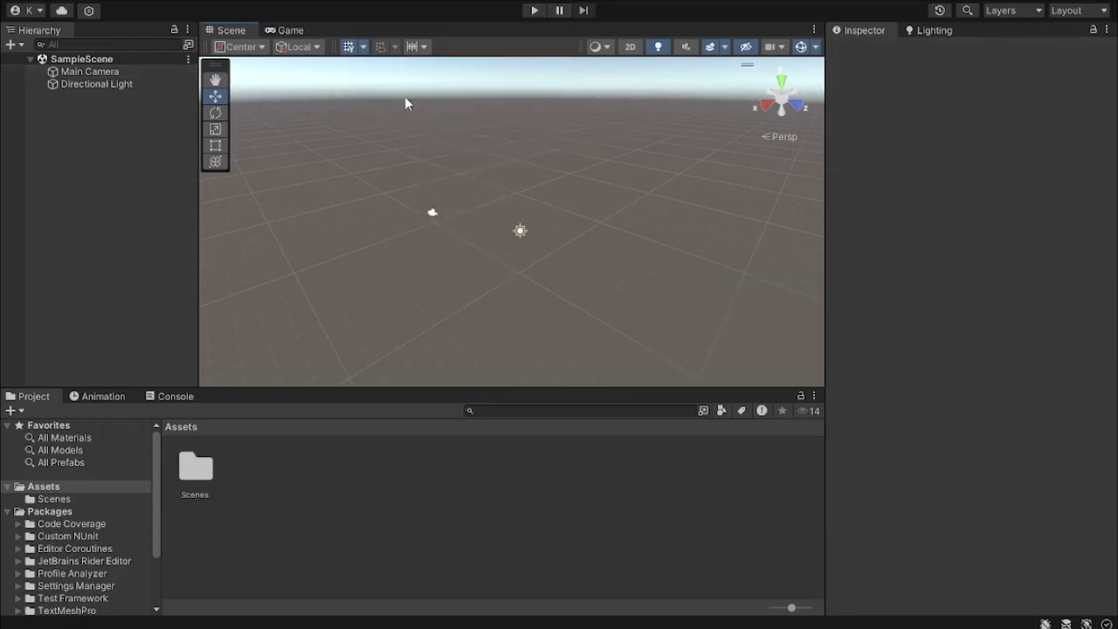
# Step: Select the Main Camera and compare its move handles in Global and Local orientation
pyautogui.click(519, 229)
pyautogui.click(467, 200)
pyautogui.click(431, 212)
pyautogui.click(300, 46)
pyautogui.click(313, 65)
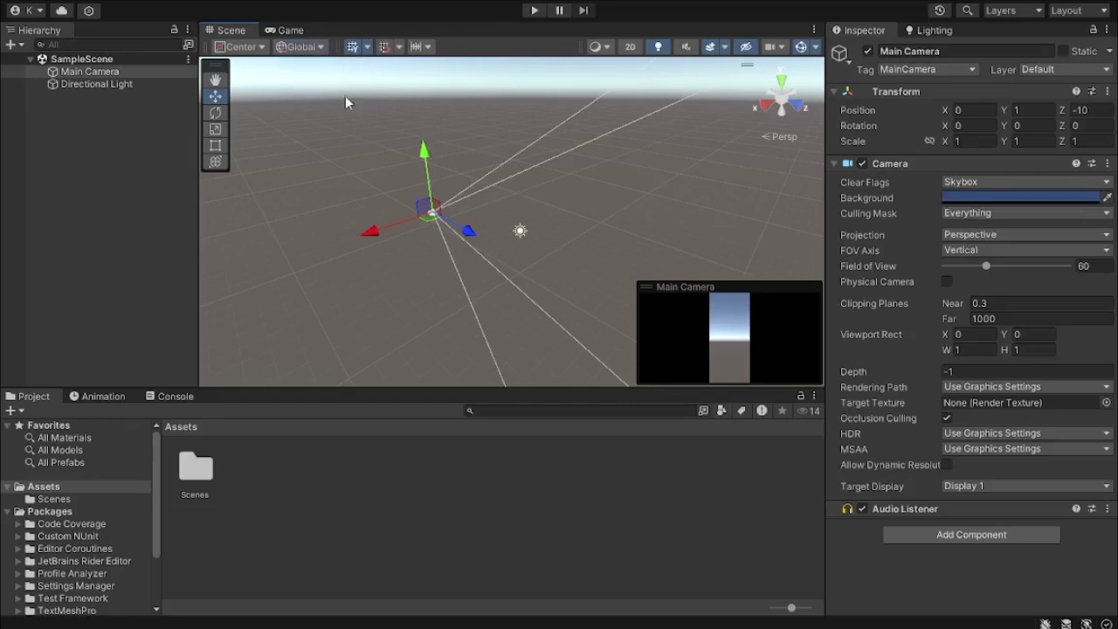
pyautogui.click(301, 46)
pyautogui.click(320, 83)
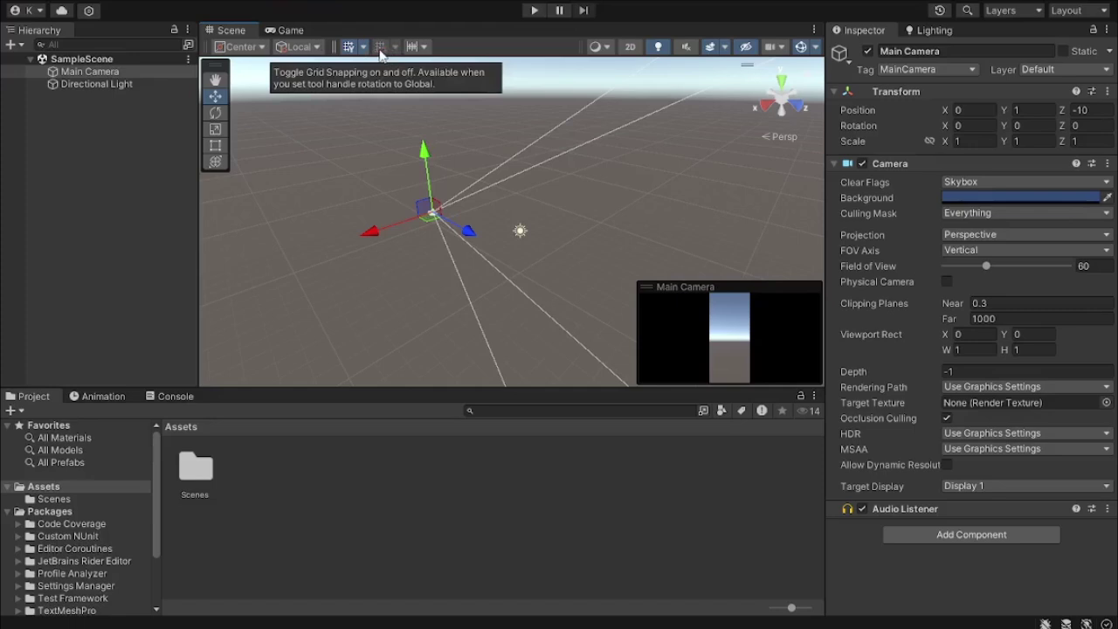
# Step: Select the Directional Light, compare its handles in Local and Global orientation, and leave the orientation on Global
pyautogui.click(519, 232)
pyautogui.click(520, 233)
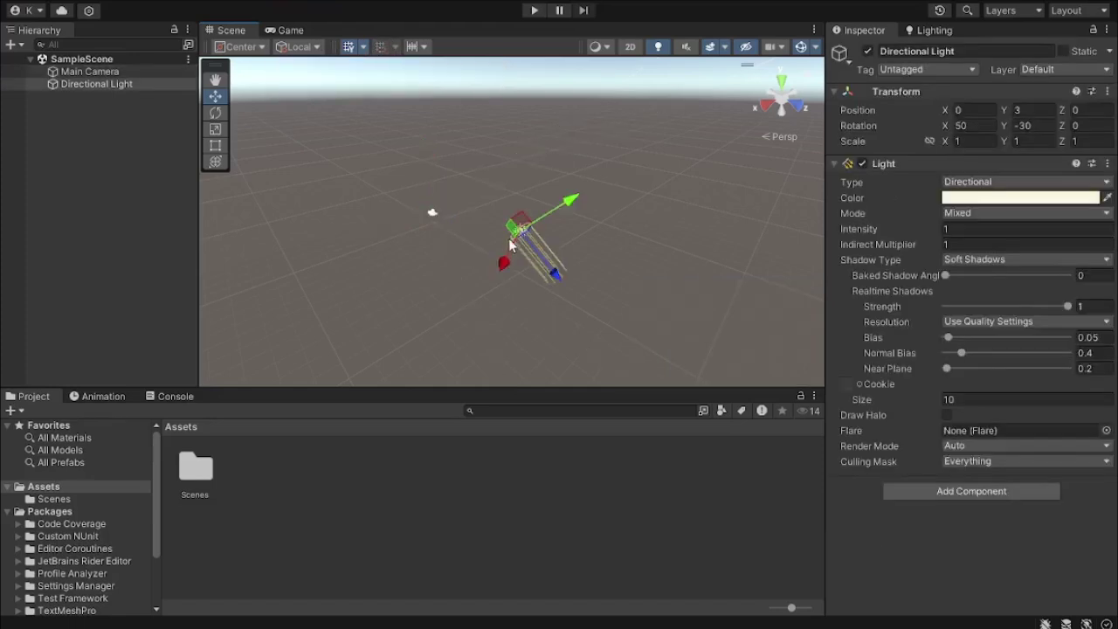
pyautogui.click(299, 47)
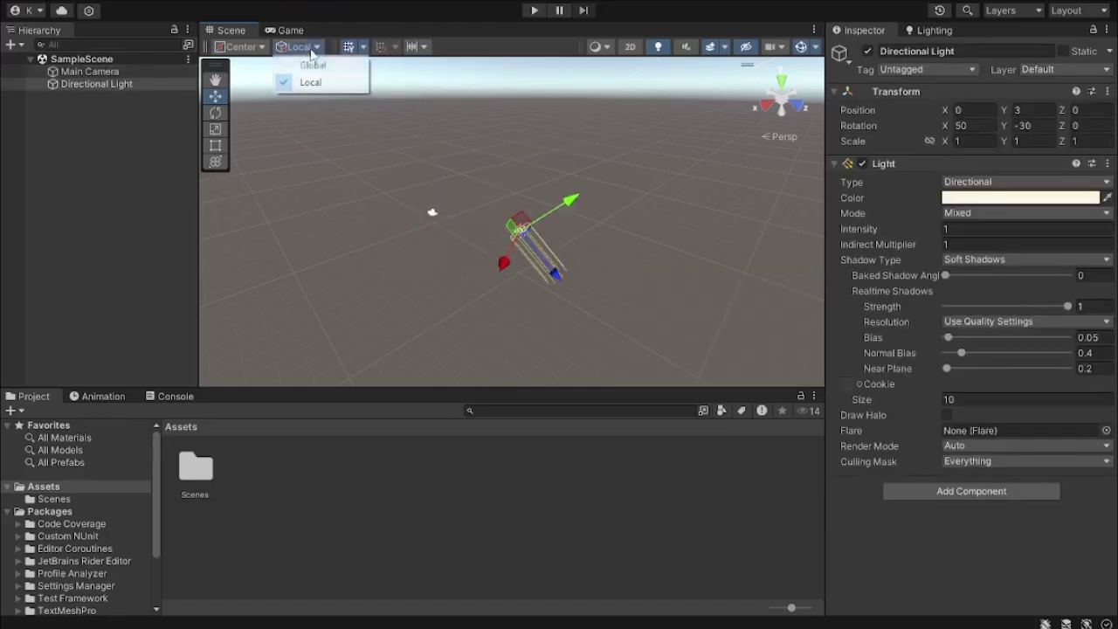
pyautogui.click(312, 65)
pyautogui.click(299, 47)
pyautogui.click(310, 82)
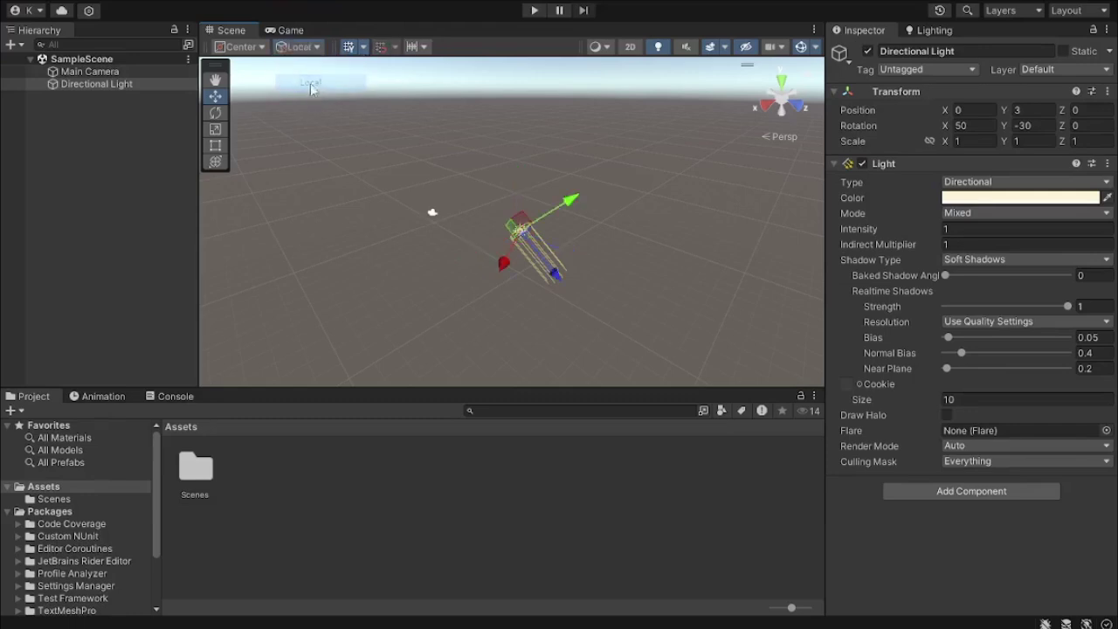
pyautogui.click(295, 48)
pyautogui.click(304, 65)
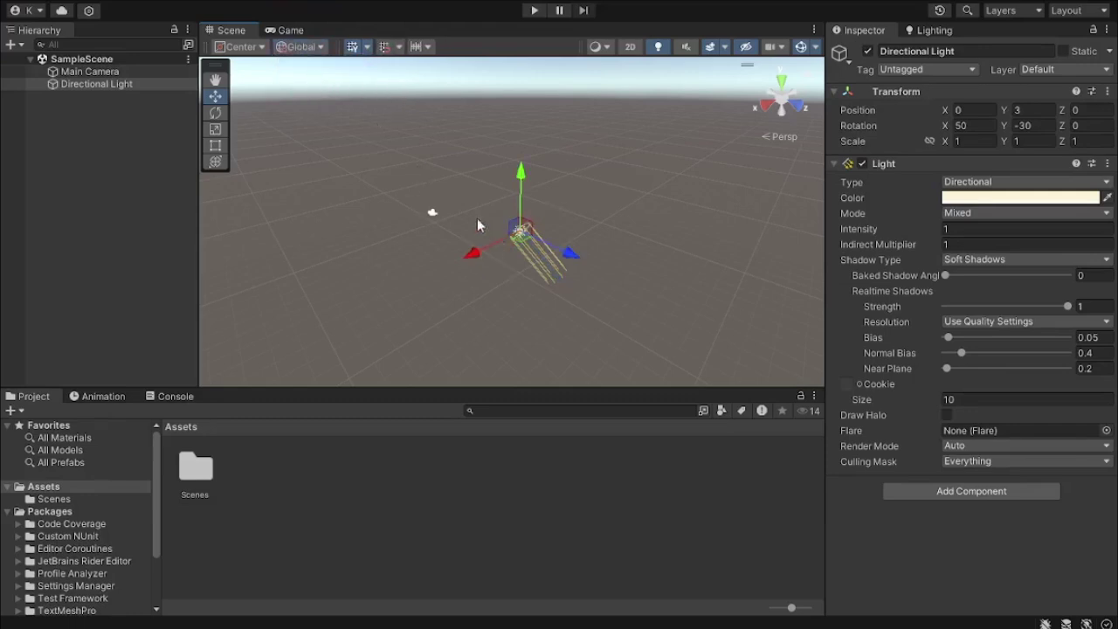
# Step: Examine the Grid Snapping settings for the Directional Light, and try the Rect tool before returning to the Move tool
pyautogui.click(383, 47)
pyautogui.click(399, 47)
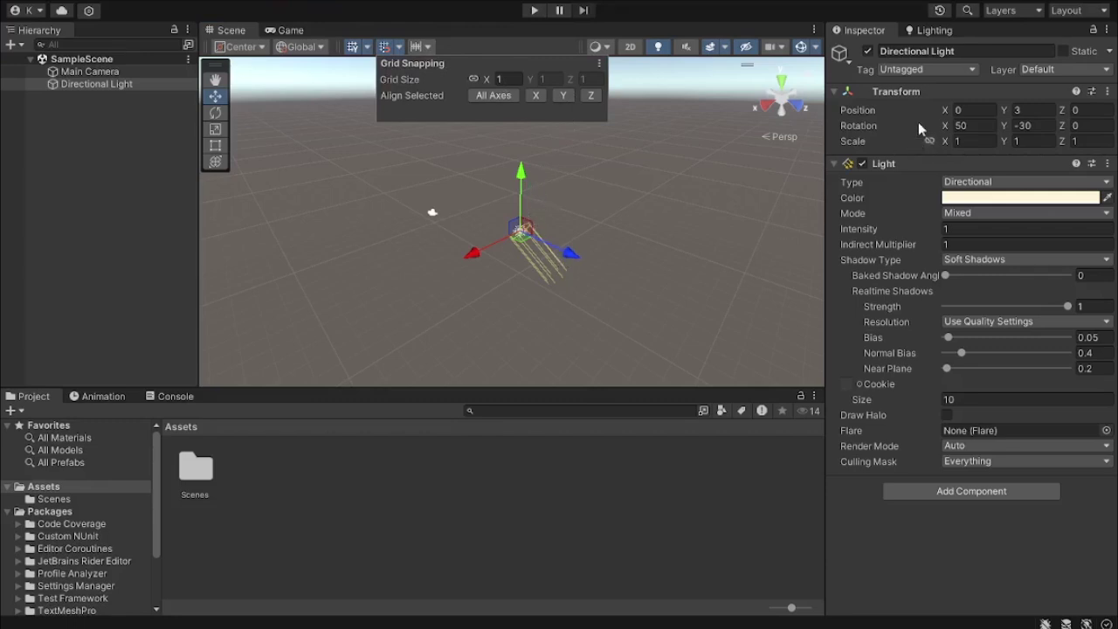
pyautogui.click(864, 28)
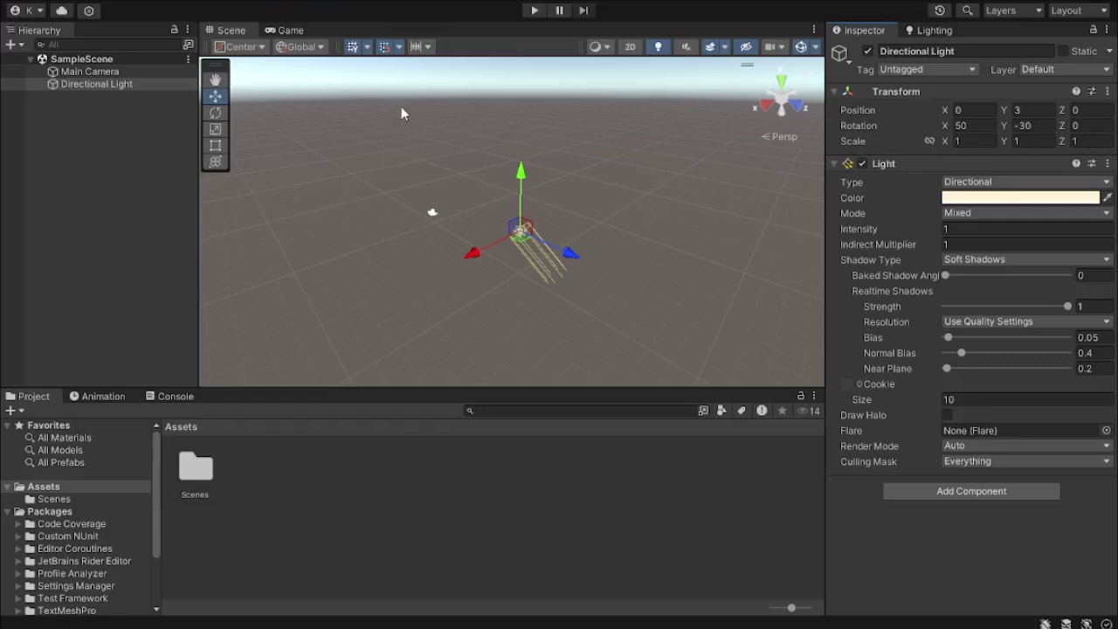
pyautogui.click(214, 149)
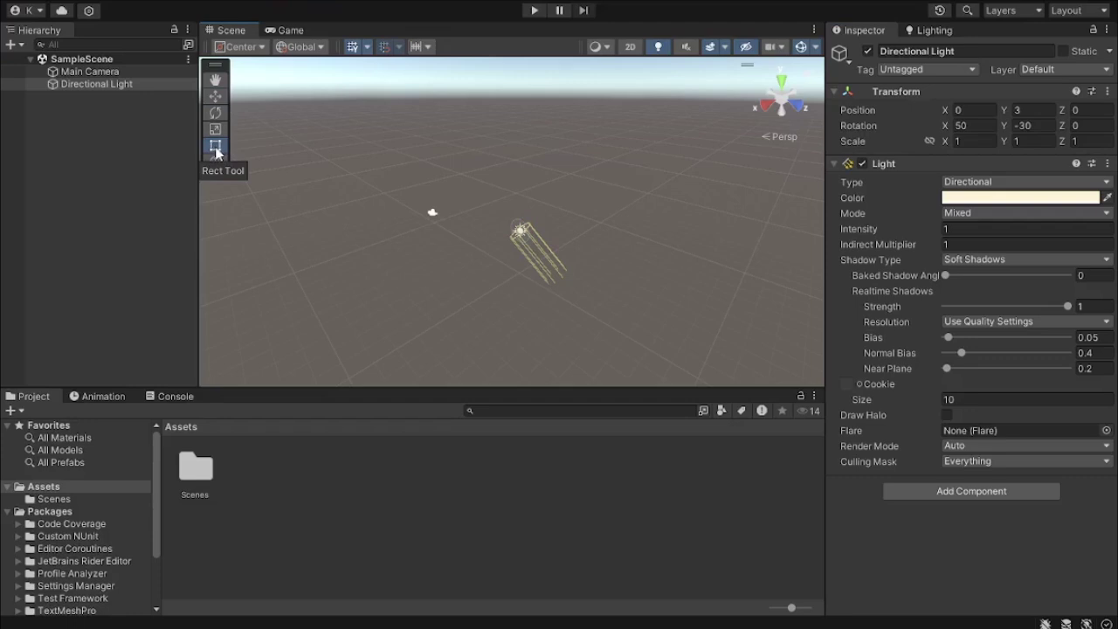
pyautogui.click(218, 96)
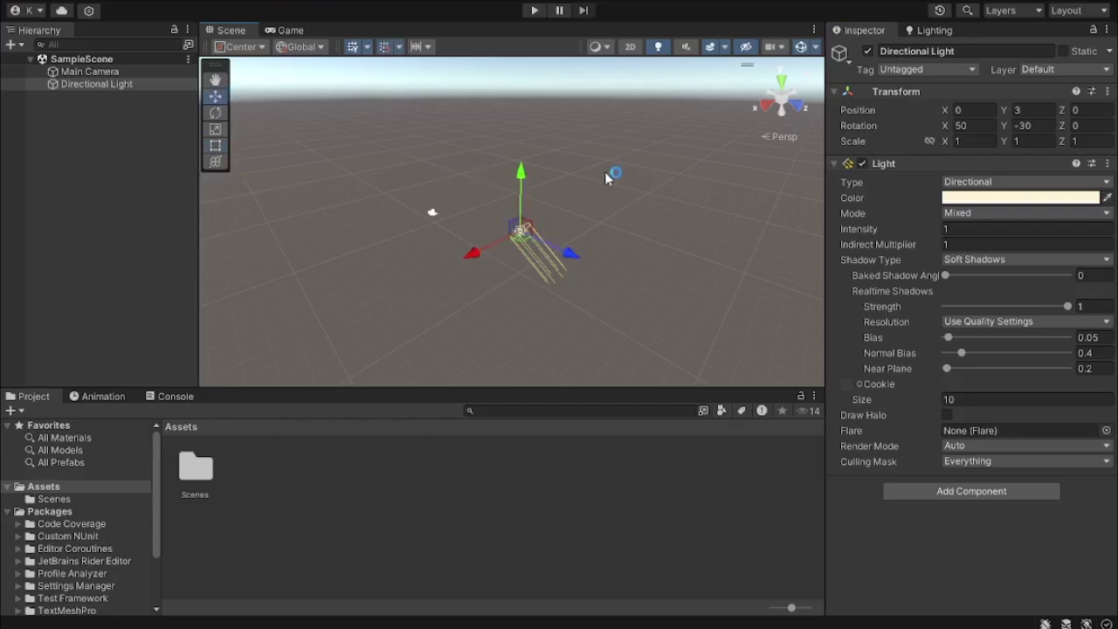
# Step: Disable the Directional Light's Light component, compare the Scene and Game views, and enable the component again
pyautogui.click(862, 164)
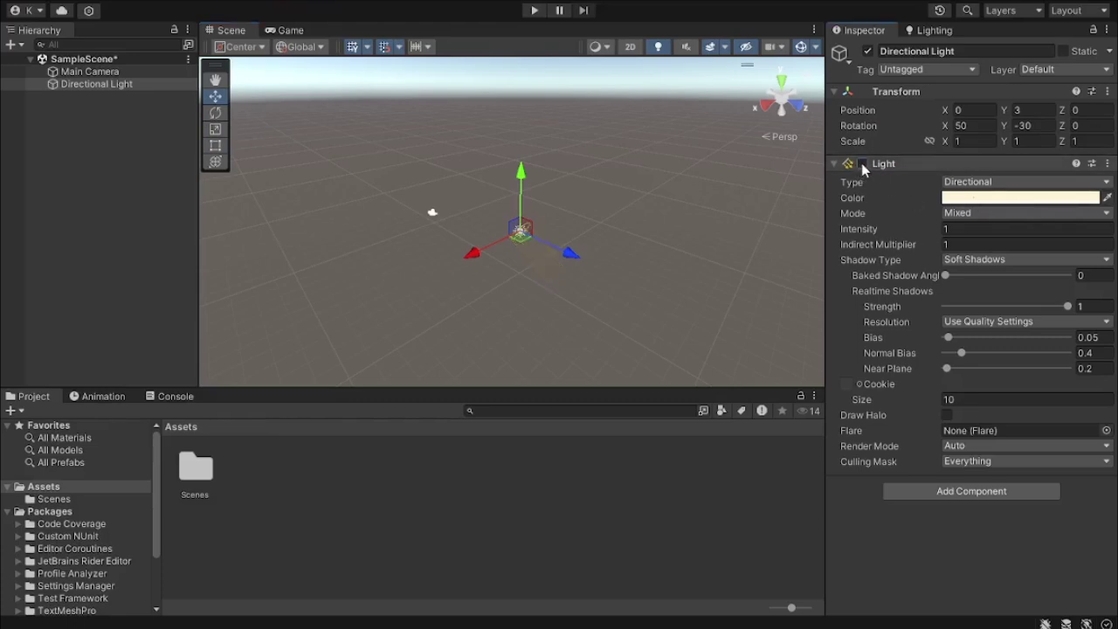
pyautogui.click(296, 32)
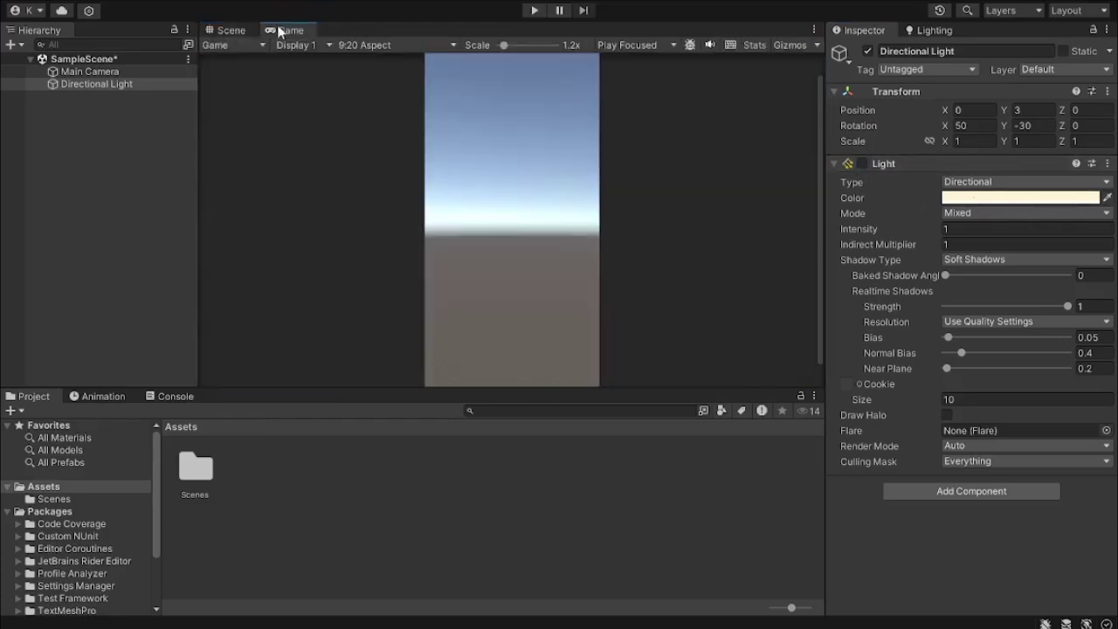
pyautogui.click(239, 32)
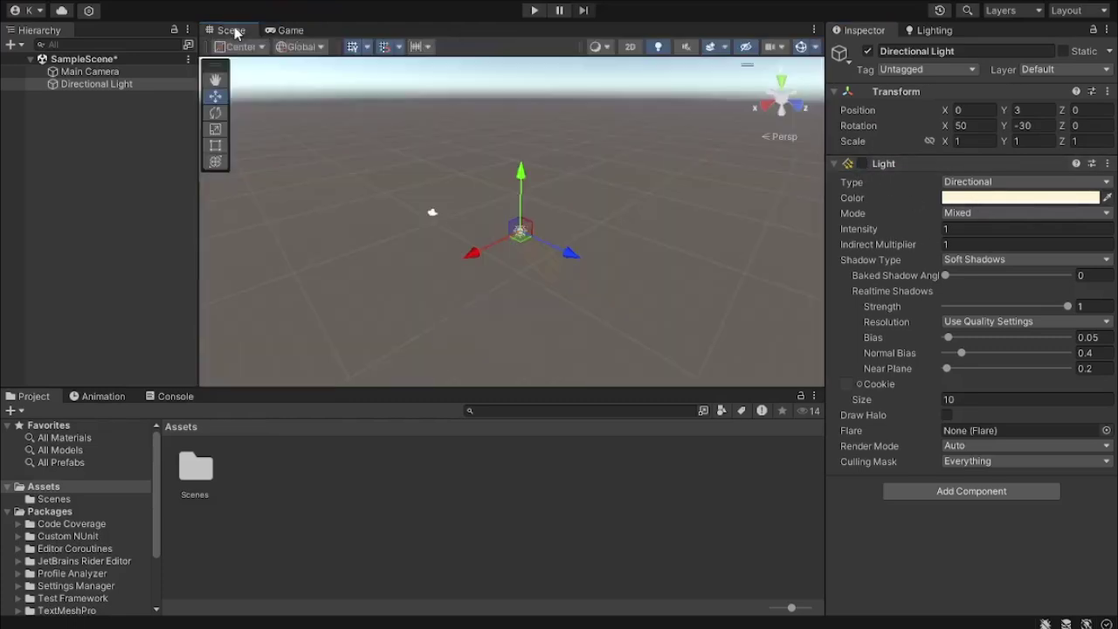
pyautogui.click(287, 30)
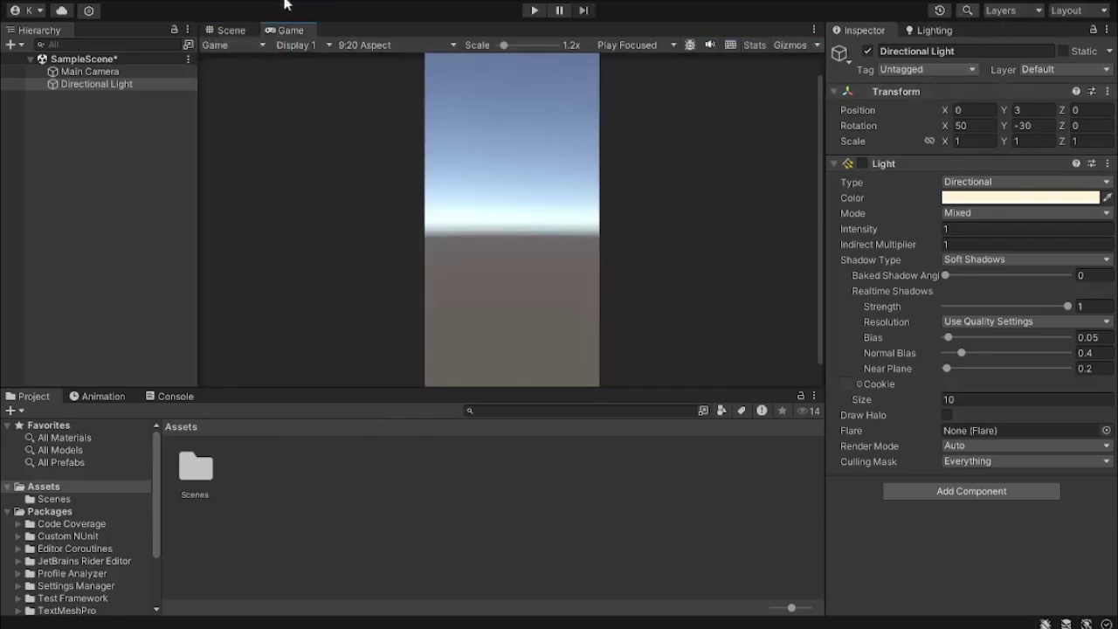
pyautogui.click(237, 29)
pyautogui.click(862, 164)
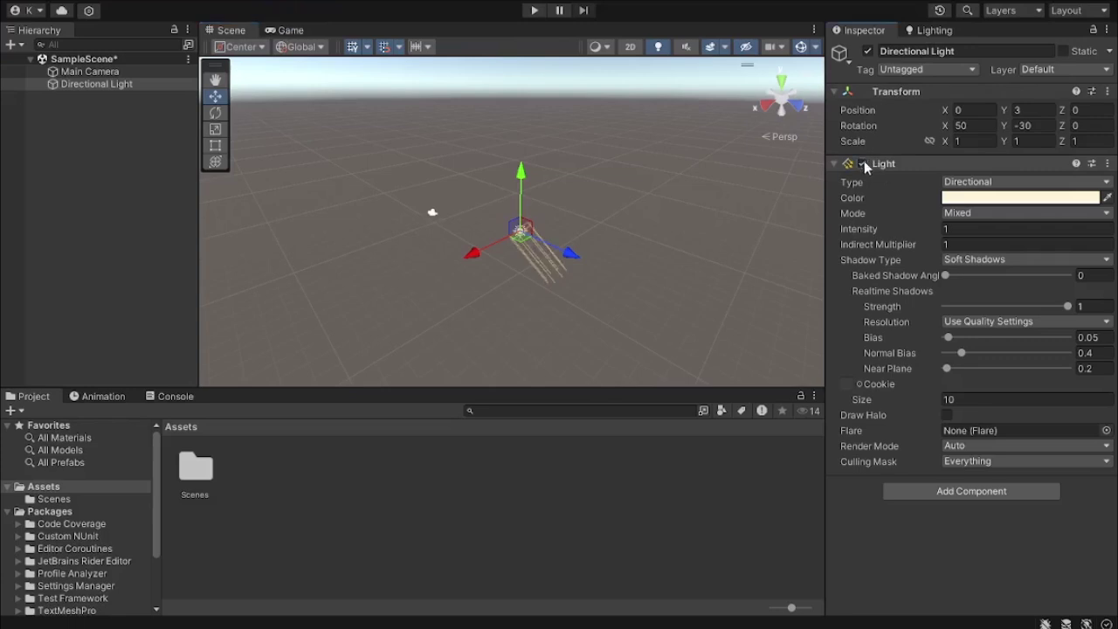
pyautogui.scroll(2, 567, 267)
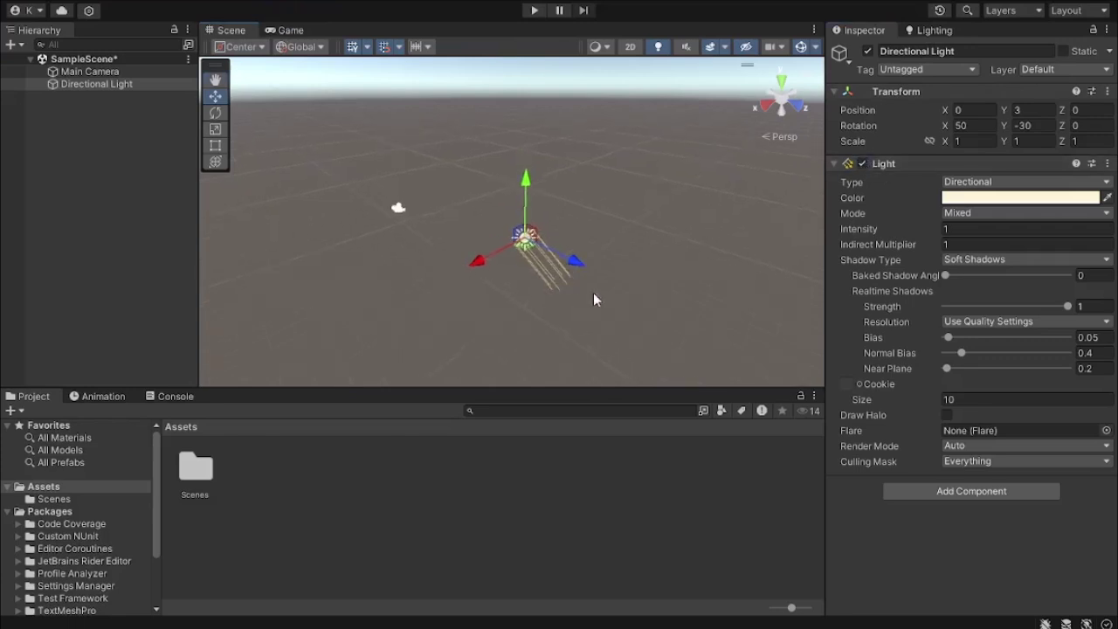
pyautogui.click(865, 164)
pyautogui.click(864, 164)
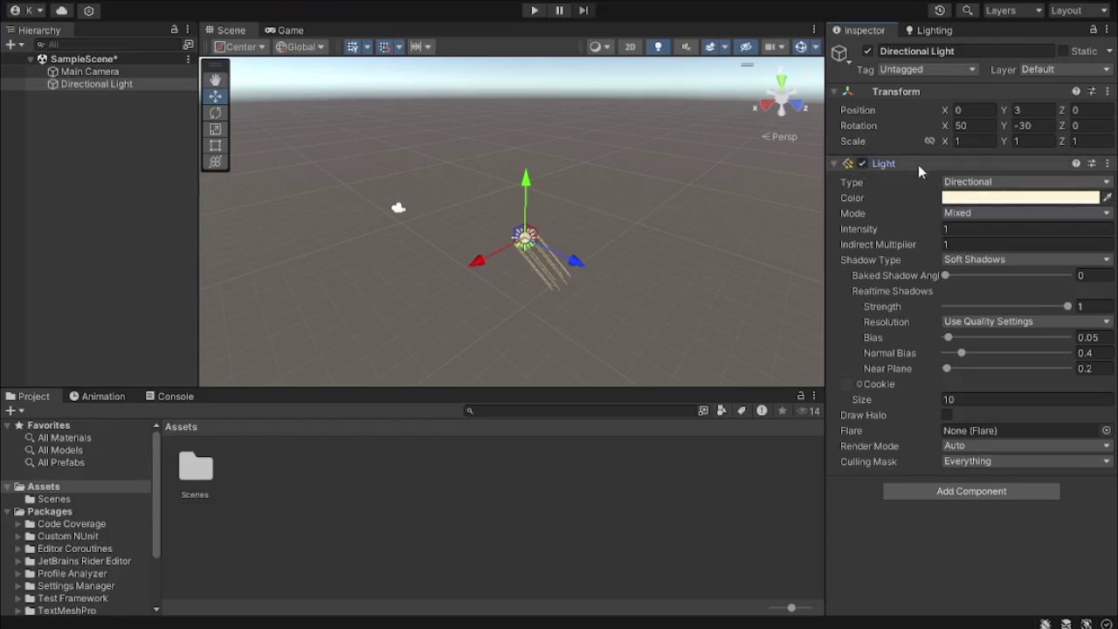
# Step: Inspect the Main Camera's components, clear the selection, and practise zooming and panning around the Scene view
pyautogui.click(398, 207)
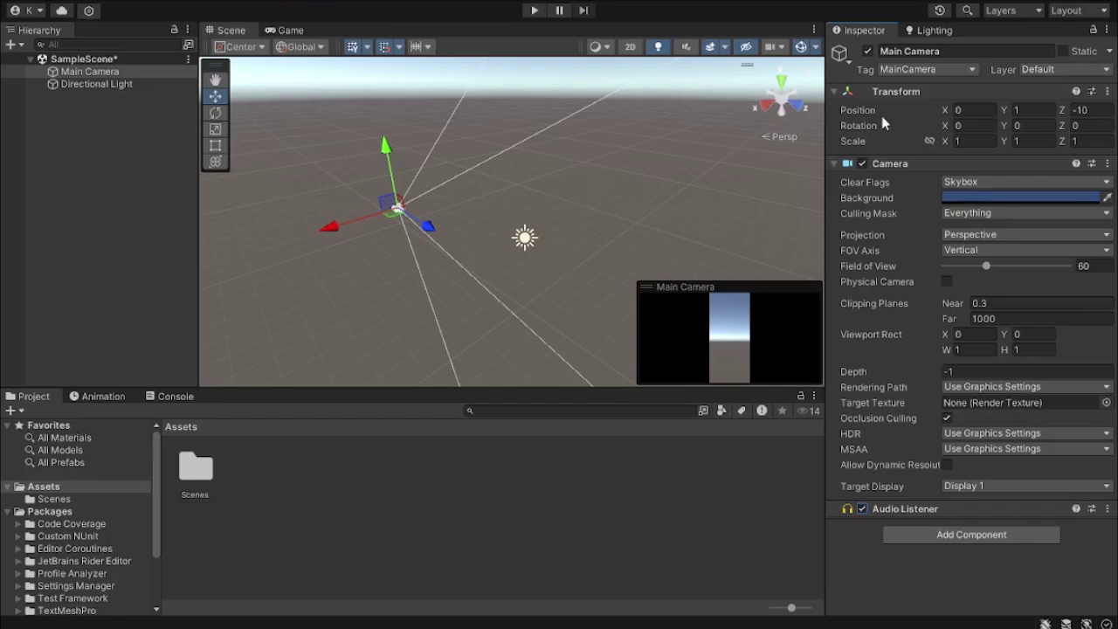
pyautogui.click(590, 211)
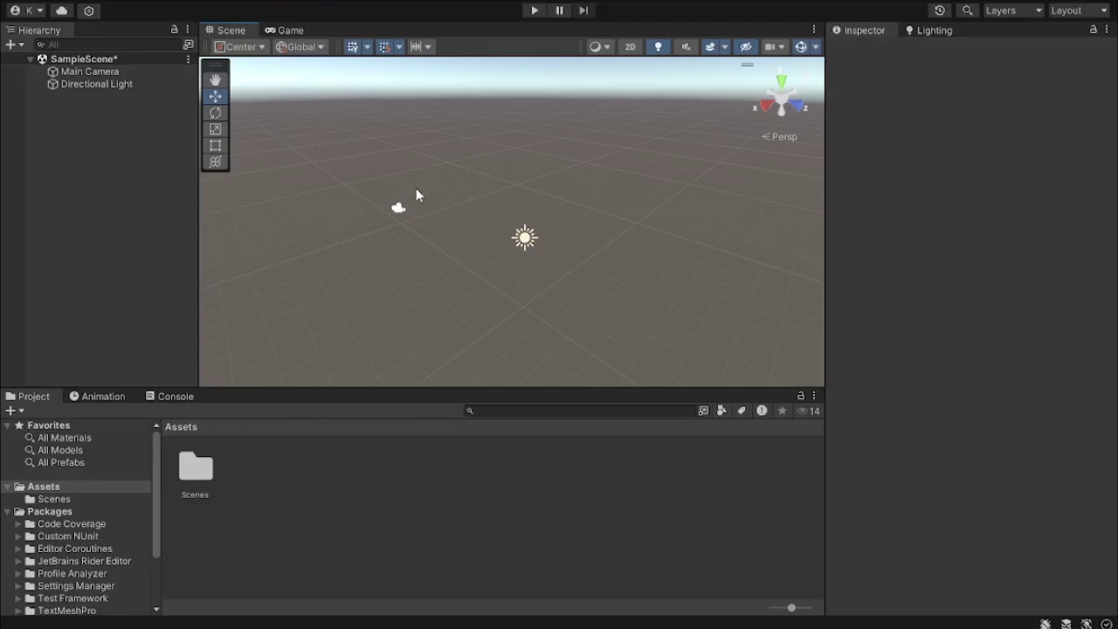
pyautogui.scroll(-4, 416, 188)
pyautogui.scroll(4, 449, 245)
pyautogui.scroll(-3, 449, 246)
pyautogui.moveTo(437, 234); pyautogui.dragTo(442, 205, button='middle')
pyautogui.scroll(-3, 442, 198)
pyautogui.scroll(4, 442, 198)
pyautogui.scroll(-3, 442, 199)
pyautogui.moveTo(446, 190); pyautogui.dragTo(410, 244, button='middle')
# Step: Add a 3D Cube object to SampleScene
pyautogui.rightClick(120, 161)
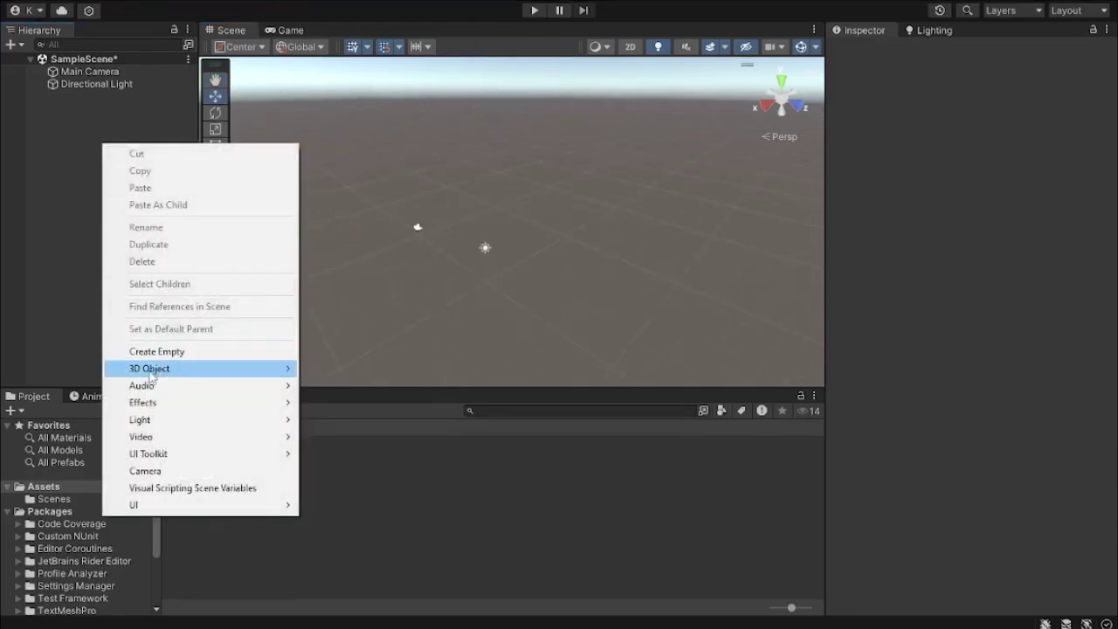
pyautogui.click(47, 182)
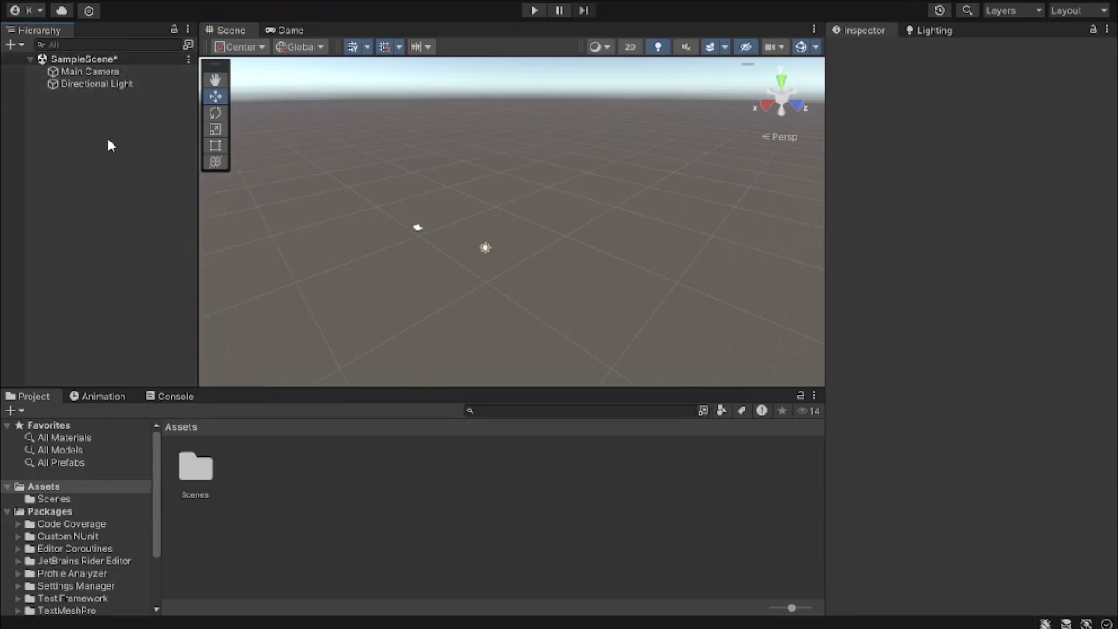
pyautogui.rightClick(85, 137)
pyautogui.moveTo(175, 365)
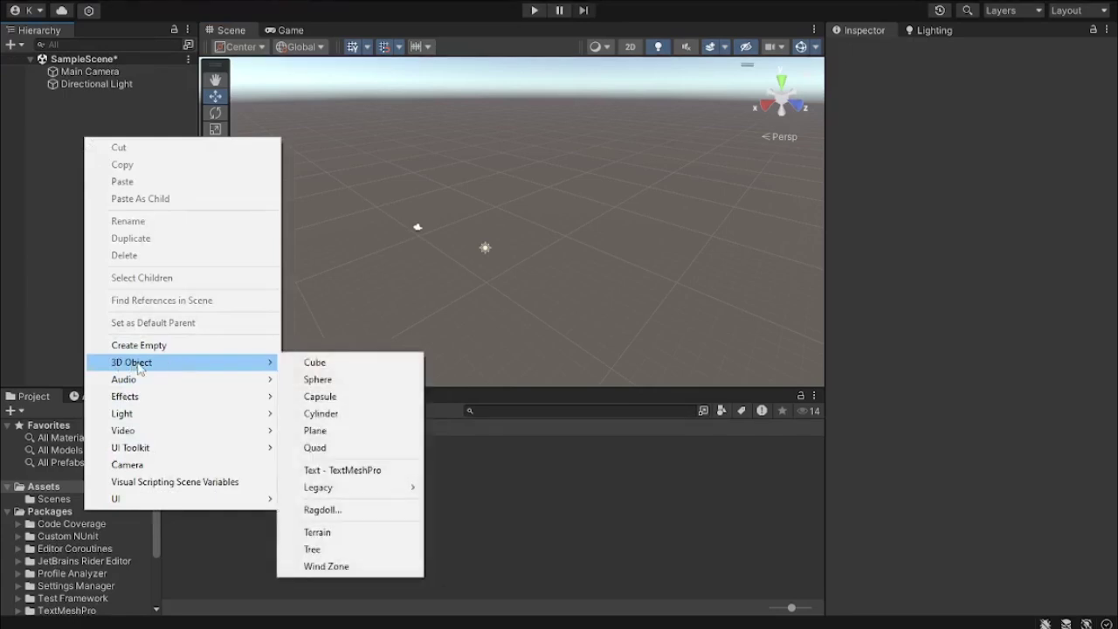
pyautogui.click(333, 368)
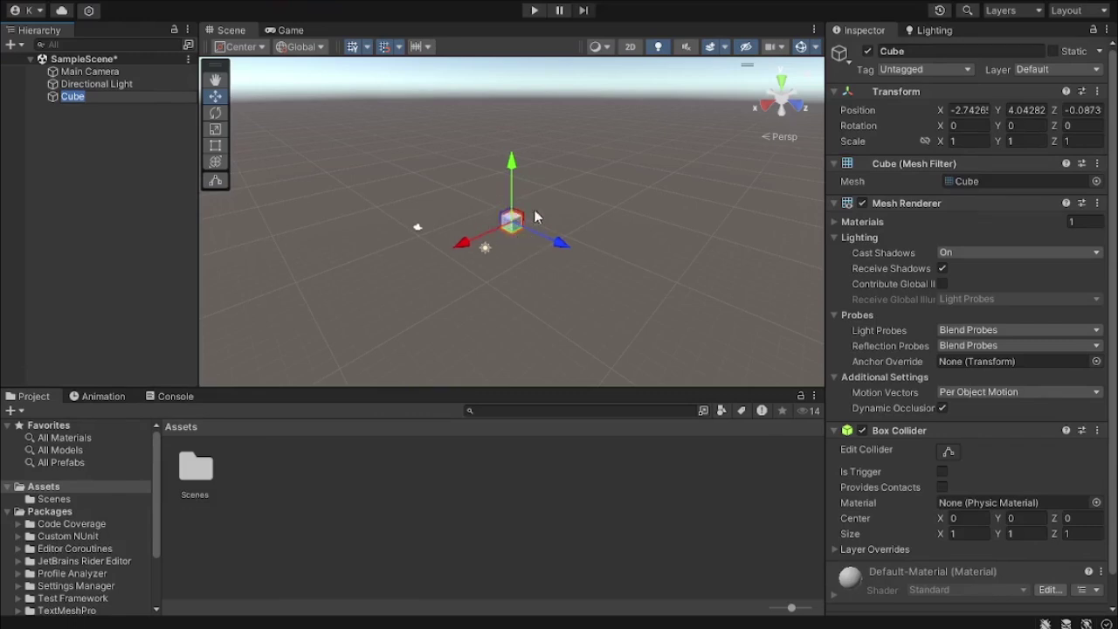
# Step: Examine the new Cube's Transform, Mesh Filter, Mesh Renderer and Box Collider components
pyautogui.scroll(4, 524, 220)
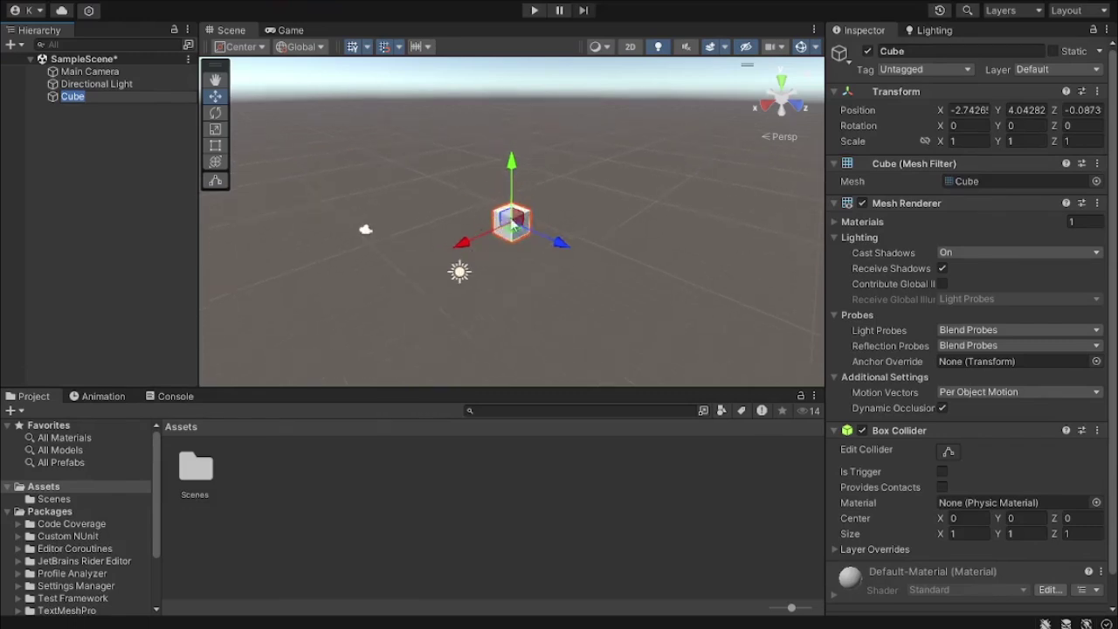
pyautogui.scroll(3, 513, 226)
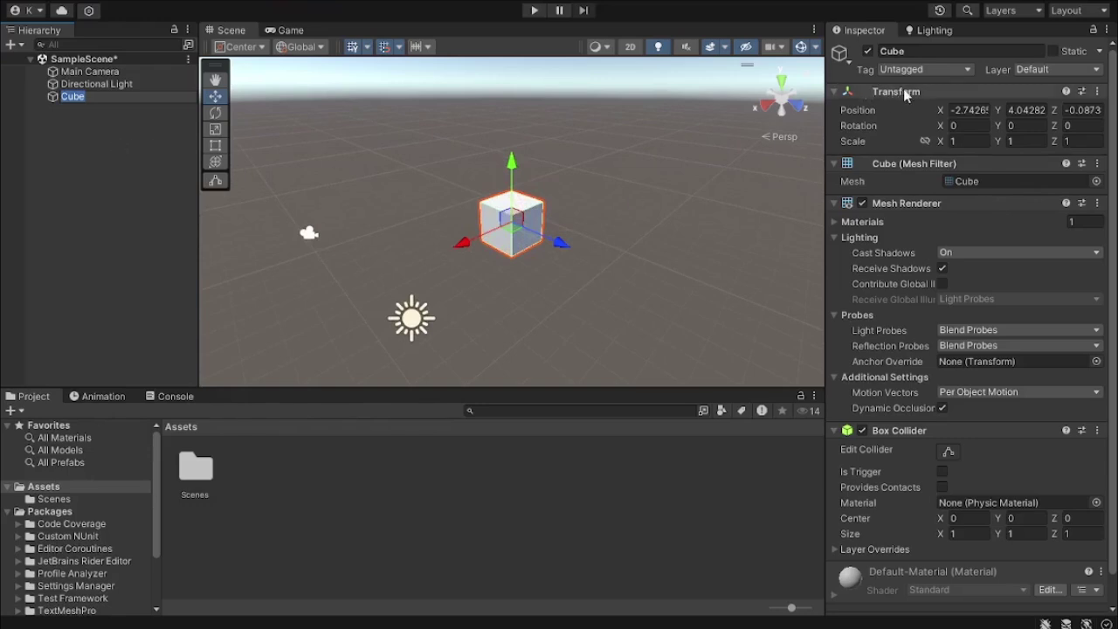
pyautogui.scroll(-1, 937, 300)
pyautogui.scroll(1, 935, 315)
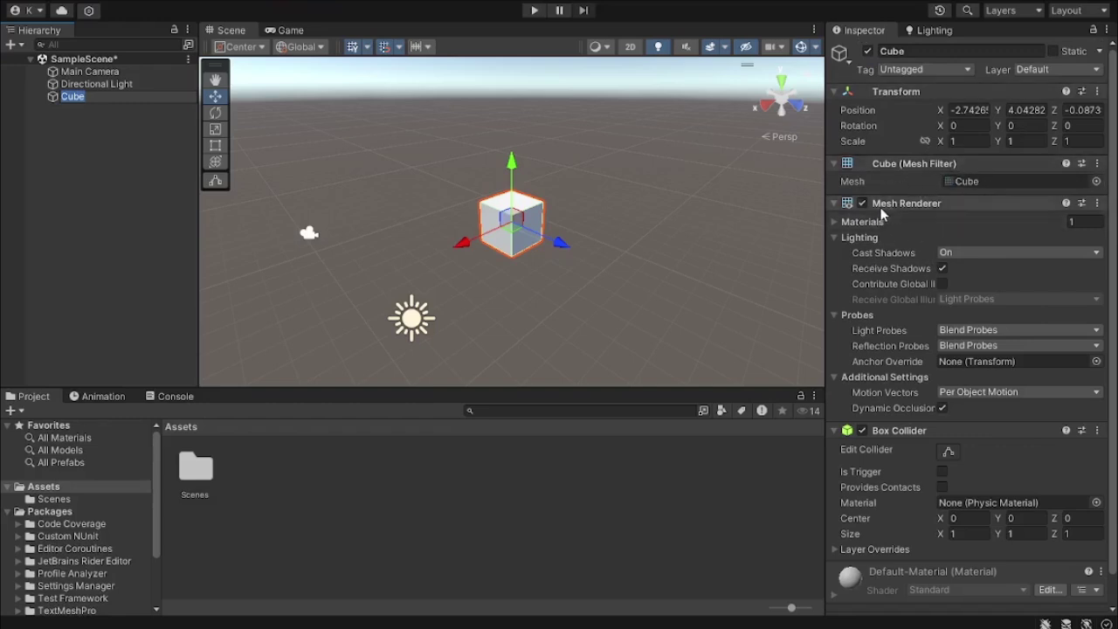
pyautogui.scroll(-1, 948, 393)
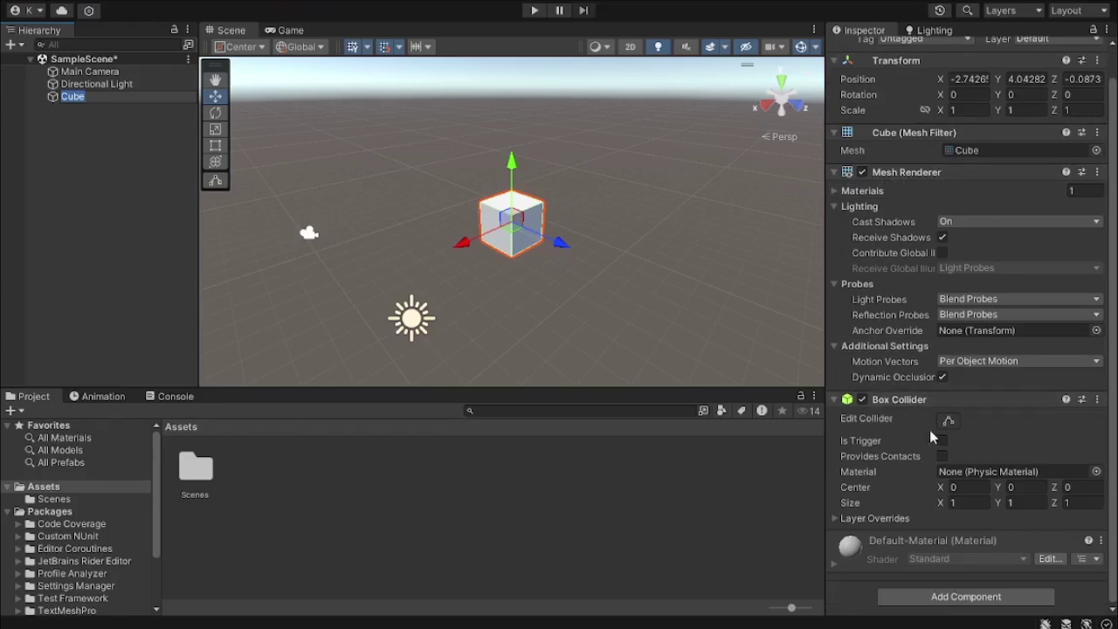
pyautogui.scroll(1, 932, 444)
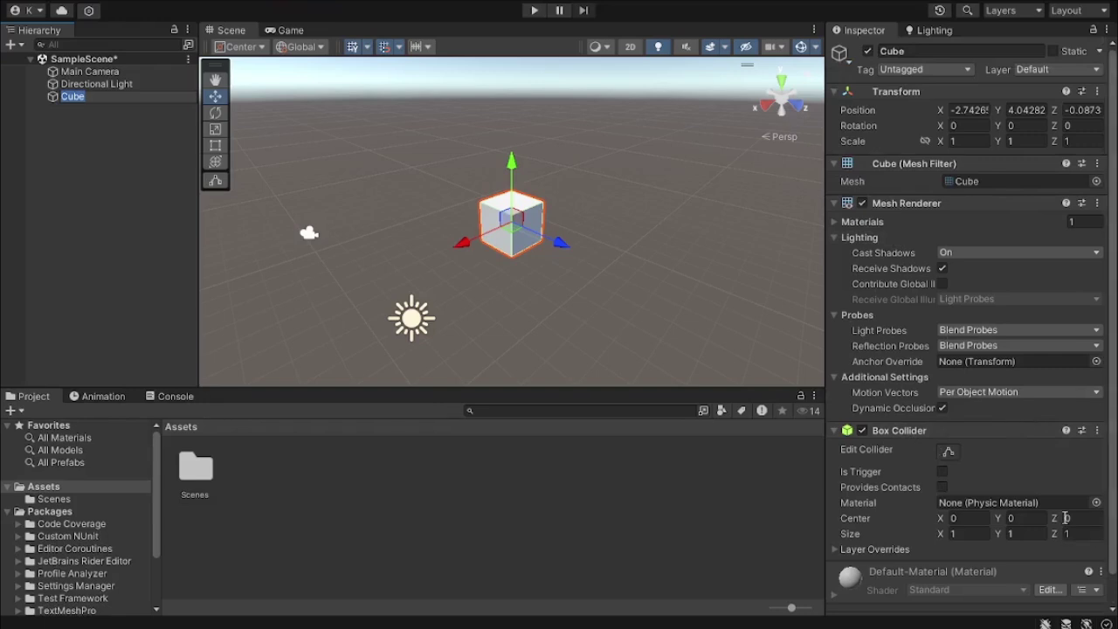
# Step: Disable the Cube's Mesh Renderer and Box Collider, and check the Scene view with the Cube deselected and selected
pyautogui.click(862, 203)
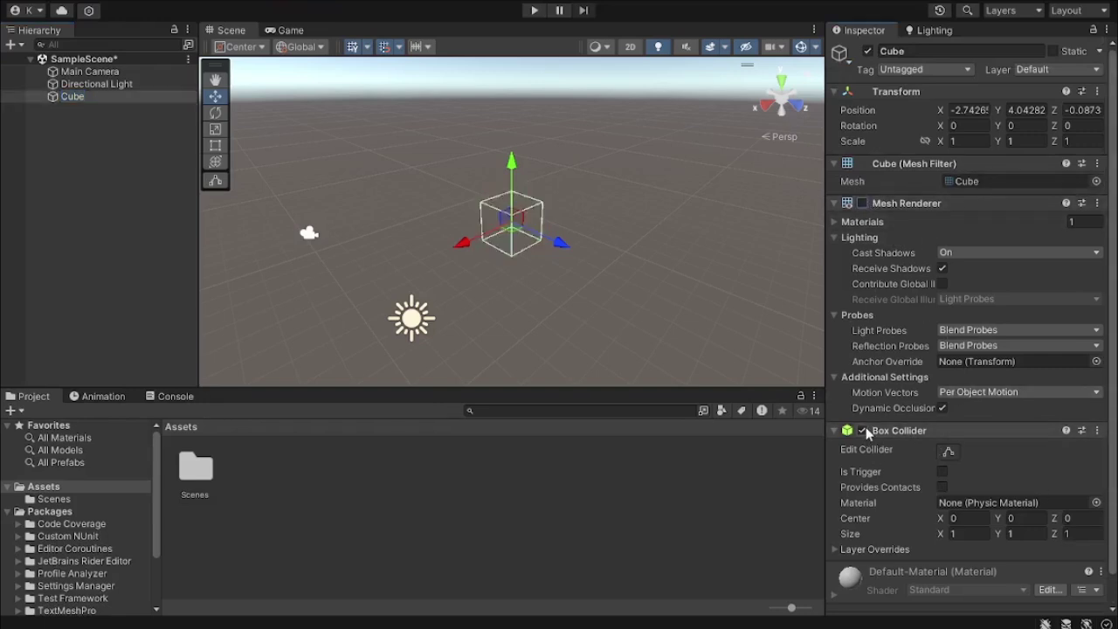
pyautogui.click(521, 211)
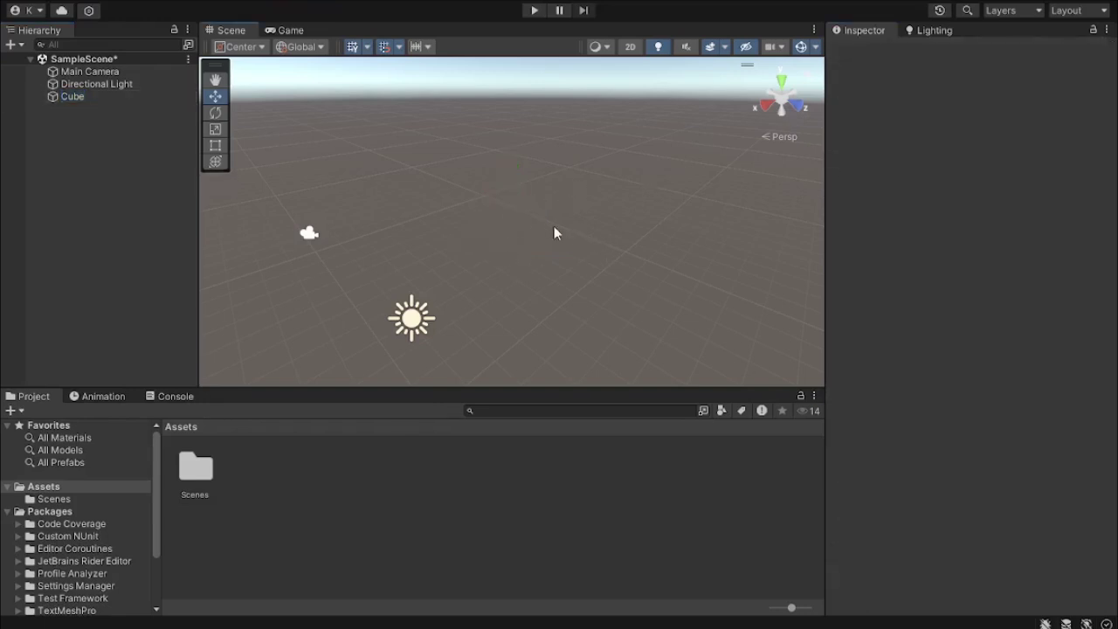
pyautogui.click(83, 97)
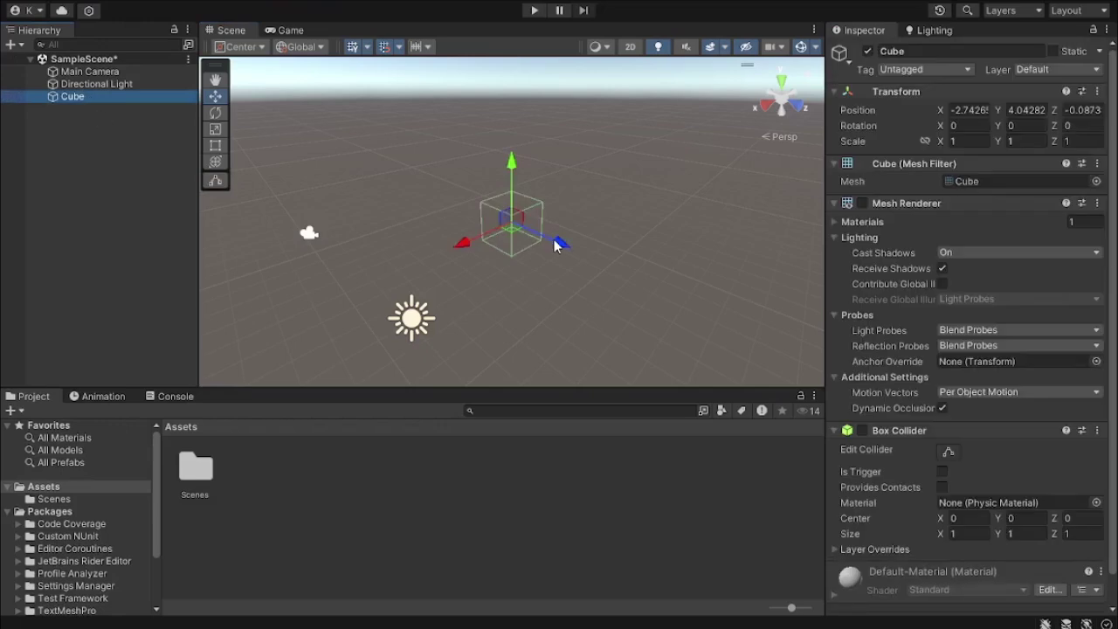
# Step: Remove the Mesh Renderer, Box Collider and Mesh Filter components from the Cube
pyautogui.rightClick(906, 203)
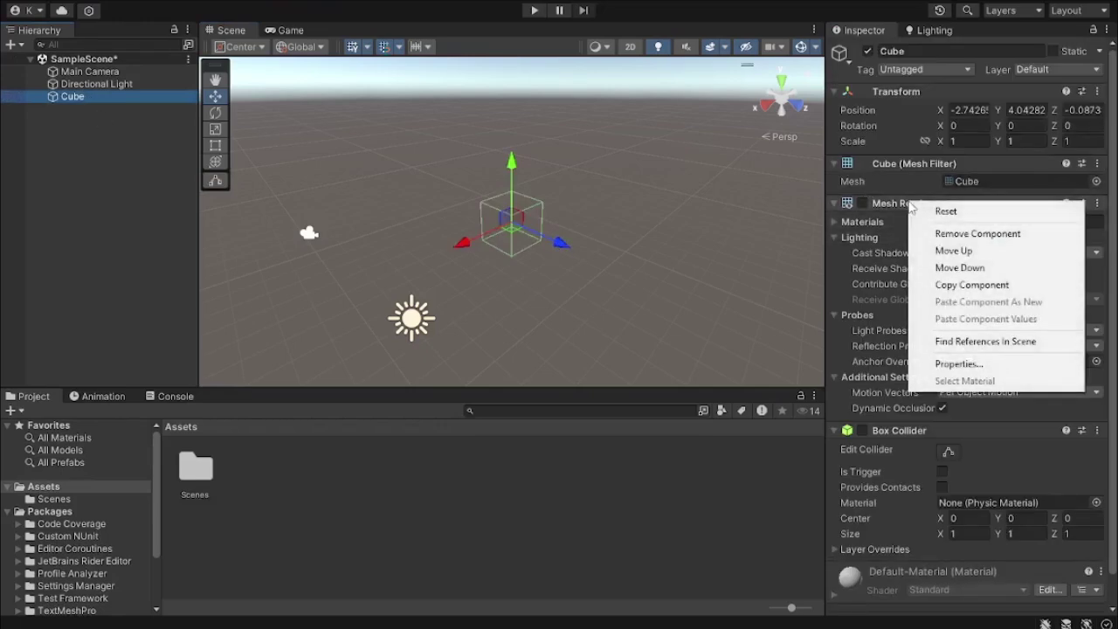
pyautogui.click(952, 234)
pyautogui.rightClick(919, 203)
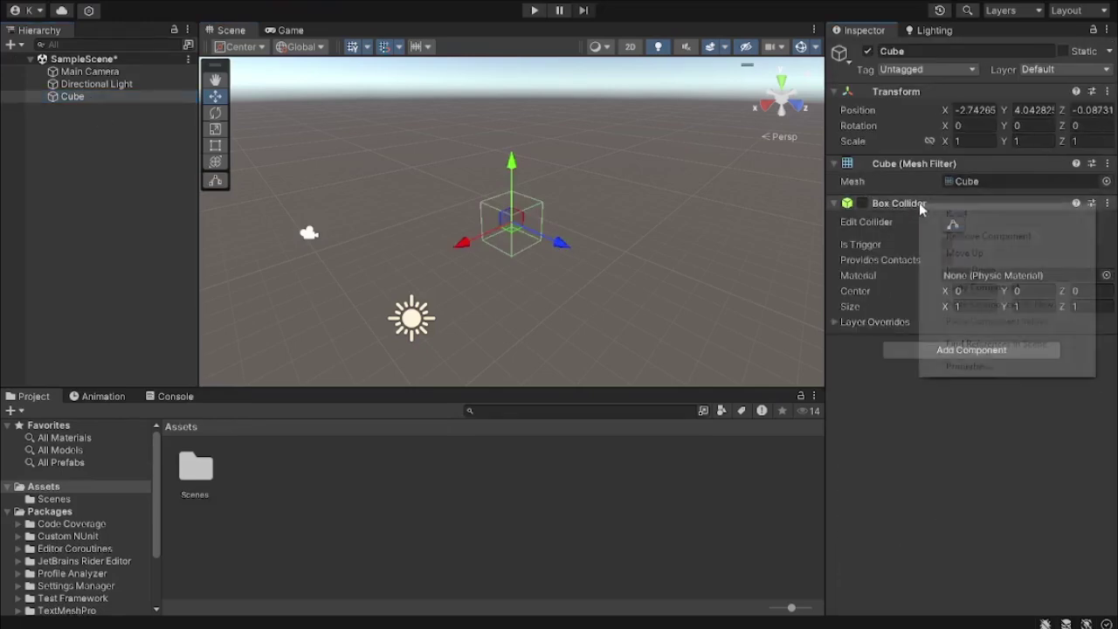
pyautogui.click(965, 239)
pyautogui.rightClick(899, 163)
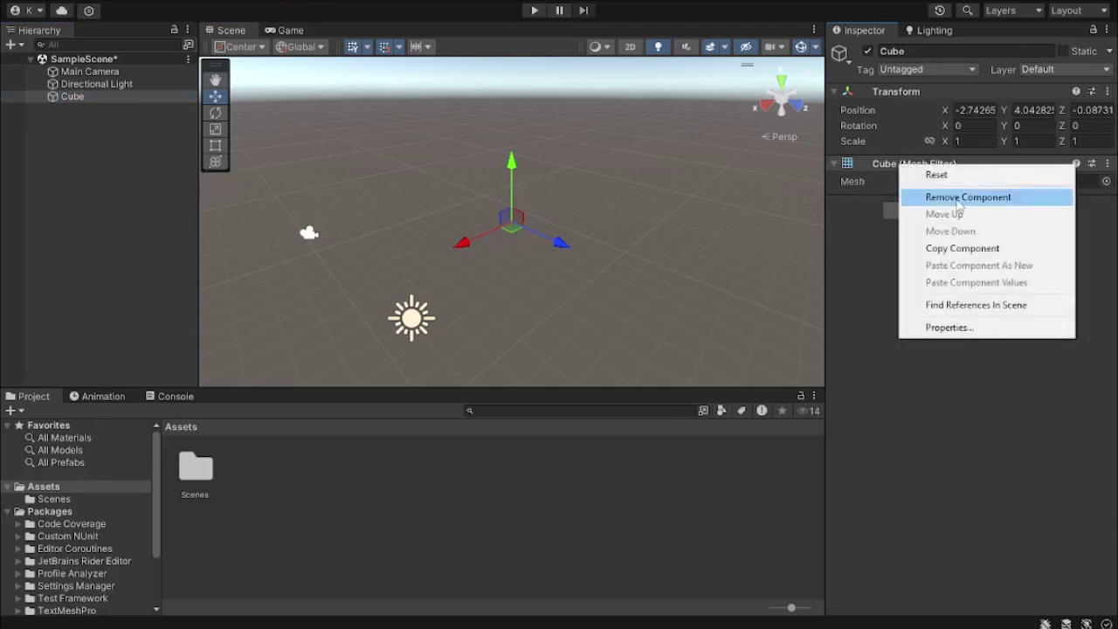
pyautogui.click(961, 198)
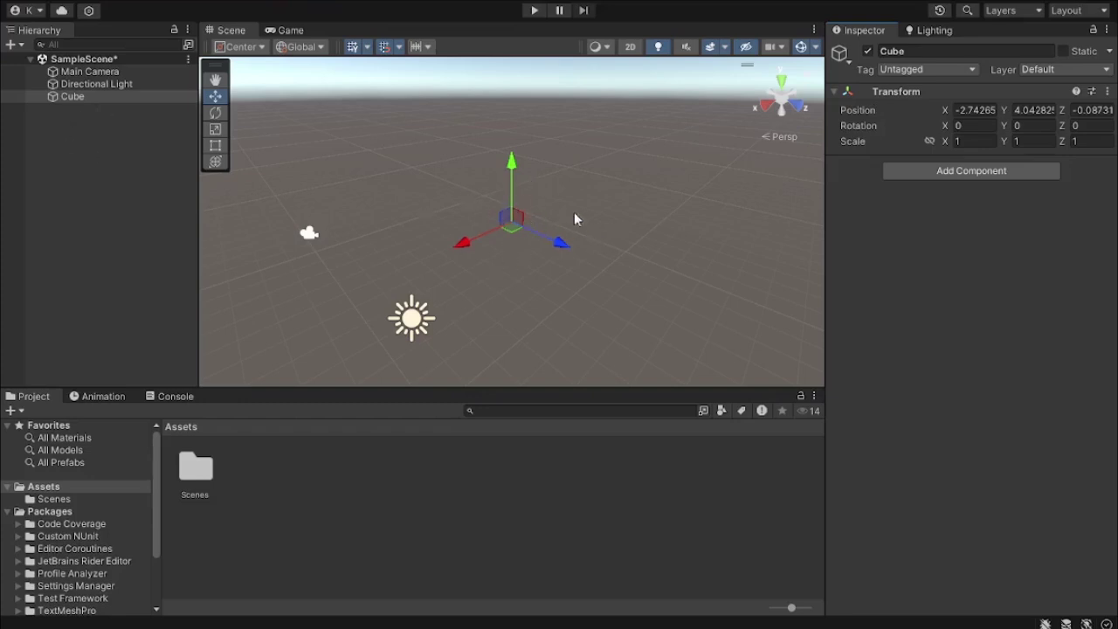
# Step: Undo the removal and disabling of the Cube's components
pyautogui.hotkey('ctrl', 'z')
pyautogui.hotkey('ctrl', 'z')
pyautogui.hotkey('ctrl', 'z')
pyautogui.hotkey('ctrl', 'z')
pyautogui.hotkey('ctrl', 'z')
pyautogui.hotkey('ctrl', 'z')
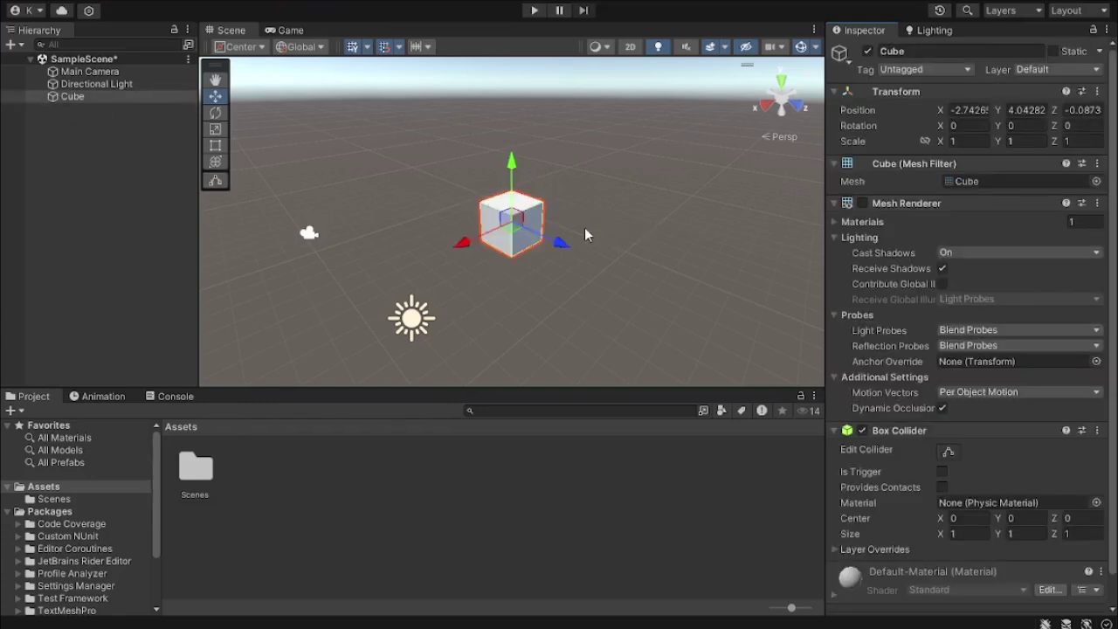
# Step: Reset the Cube's Transform to place it at position 0, 0, 0
pyautogui.scroll(-2, 1025, 359)
pyautogui.scroll(2, 1026, 359)
pyautogui.rightClick(945, 104)
pyautogui.click(965, 100)
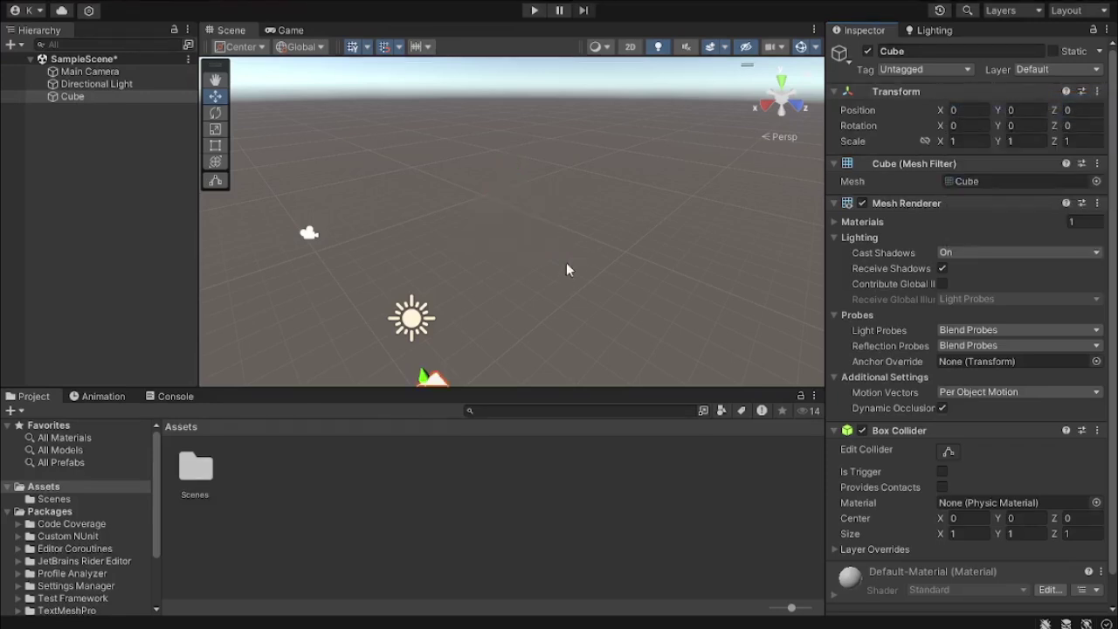
# Step: Frame the selected Cube in the Scene view and zoom out slightly
pyautogui.scroll(-2, 526, 258)
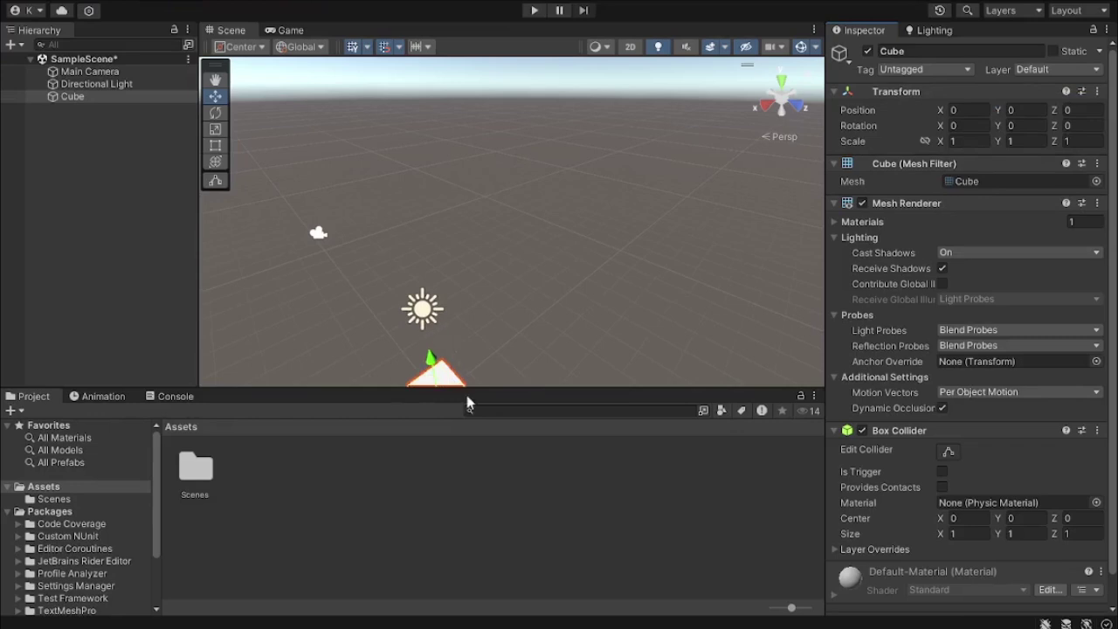
pyautogui.scroll(-3, 551, 257)
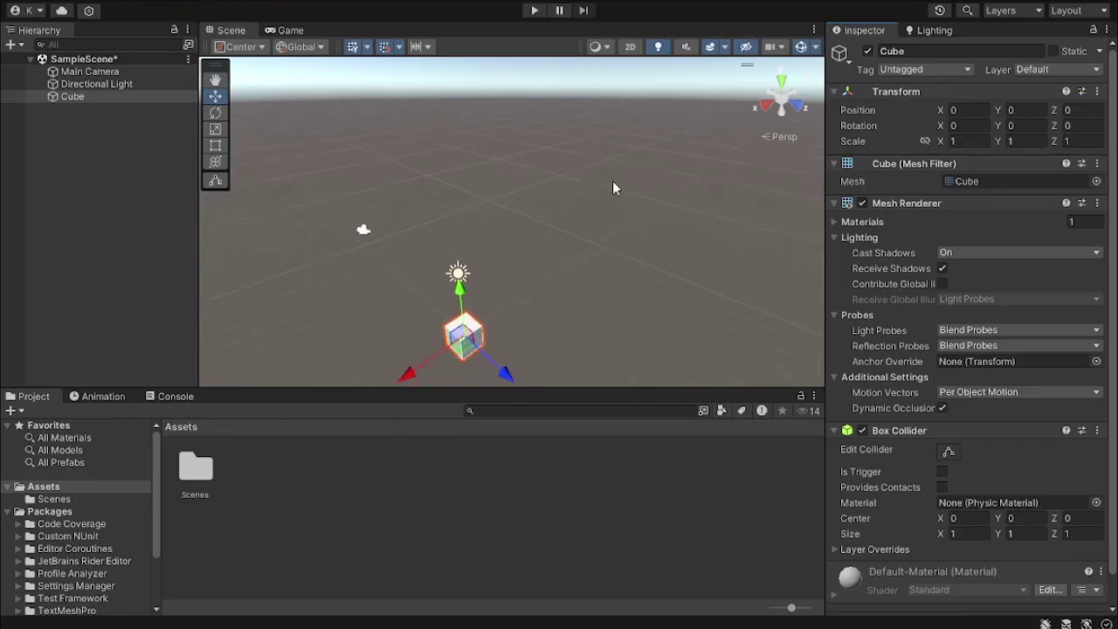
pyautogui.press('f')
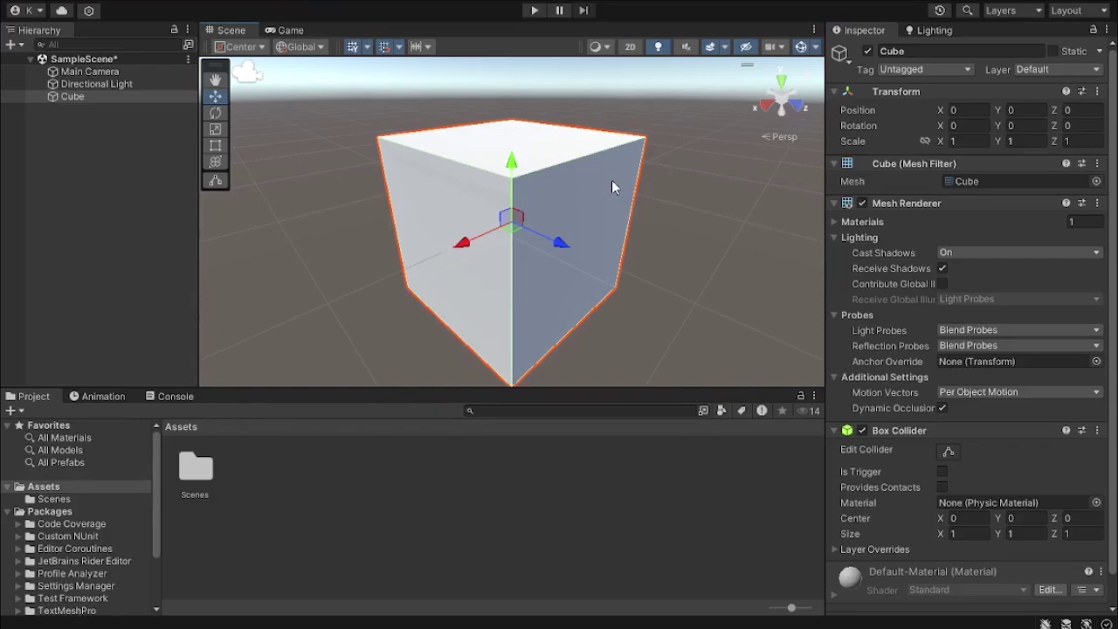
pyautogui.scroll(-3, 541, 243)
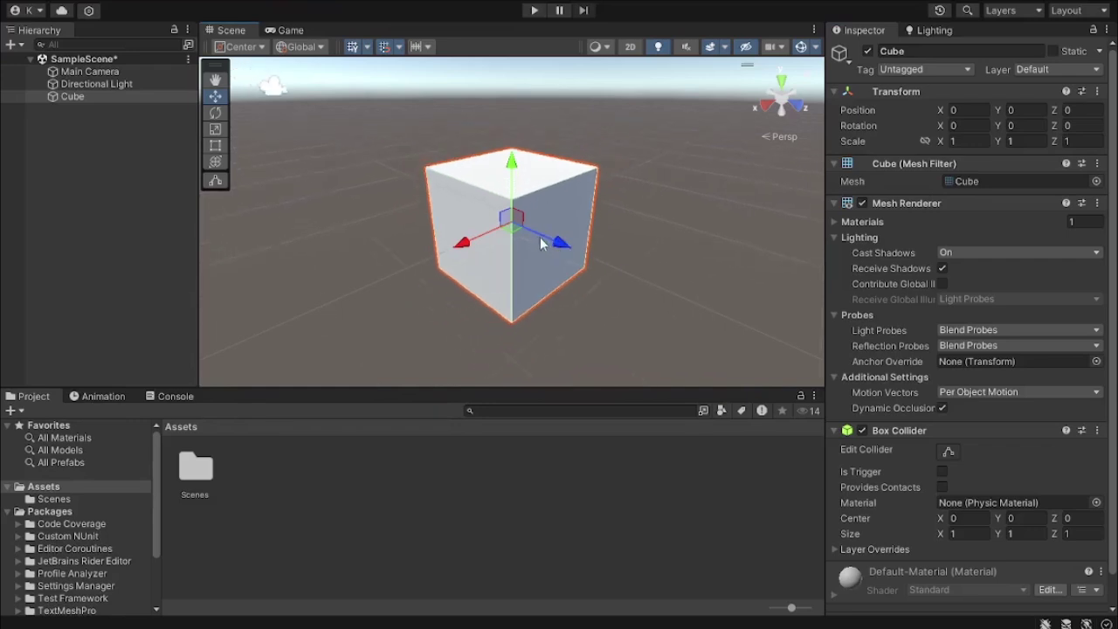
pyautogui.scroll(-1, 541, 243)
# Step: Practise looking around the Scene view by rotating the view camera near the Cube
pyautogui.moveTo(437, 224); pyautogui.dragTo(414, 230, button='right')
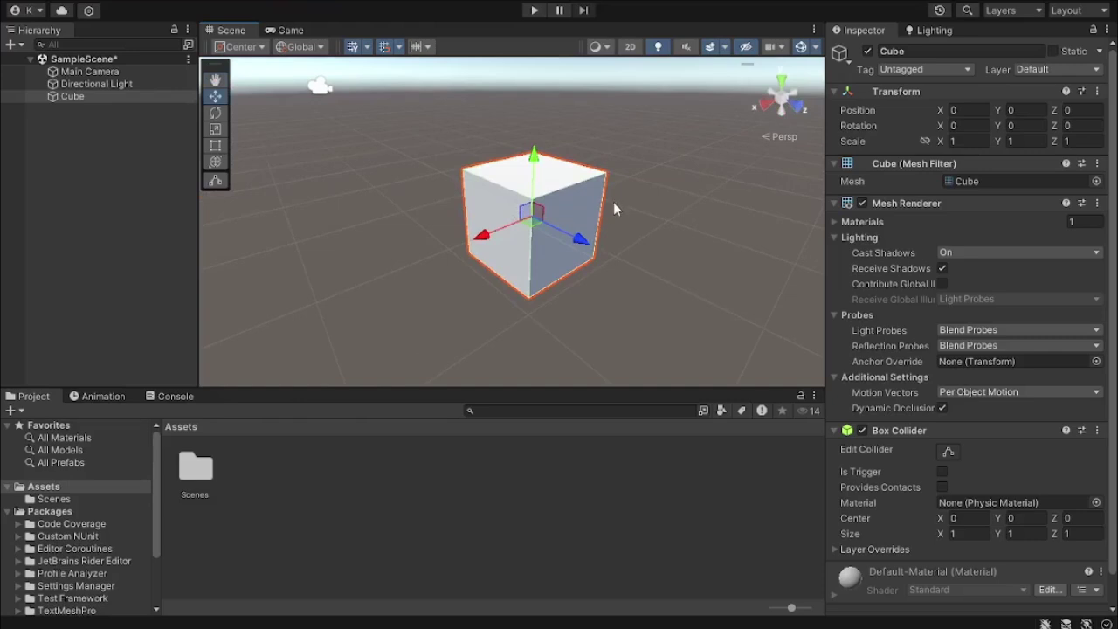
pyautogui.moveTo(630, 219); pyautogui.dragTo(660, 188, button='right')
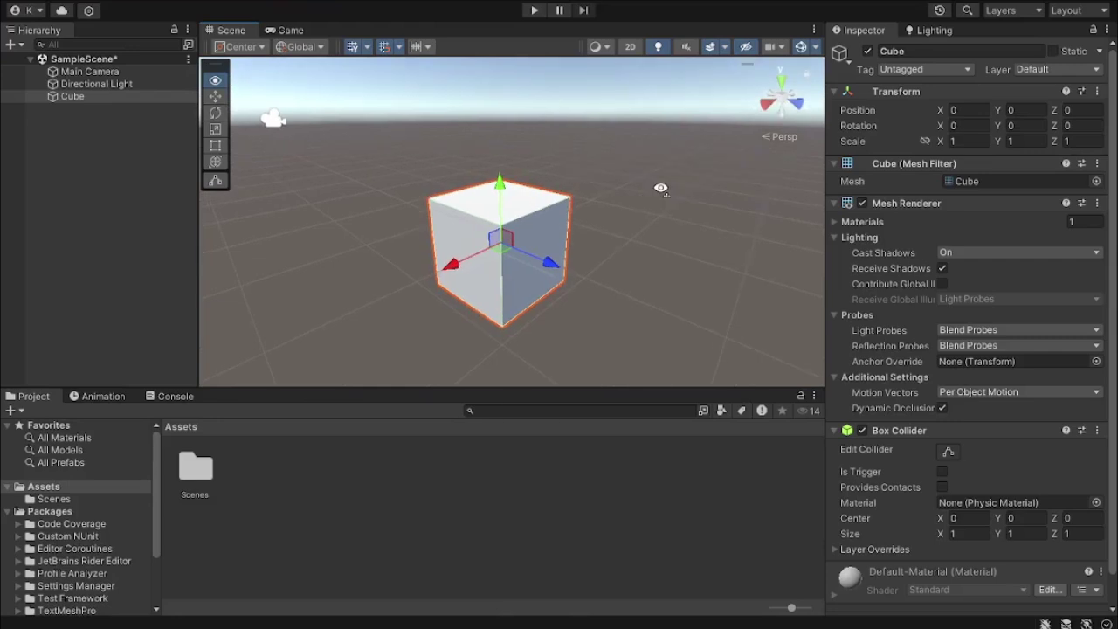
pyautogui.moveTo(661, 188); pyautogui.dragTo(661, 177, button='right')
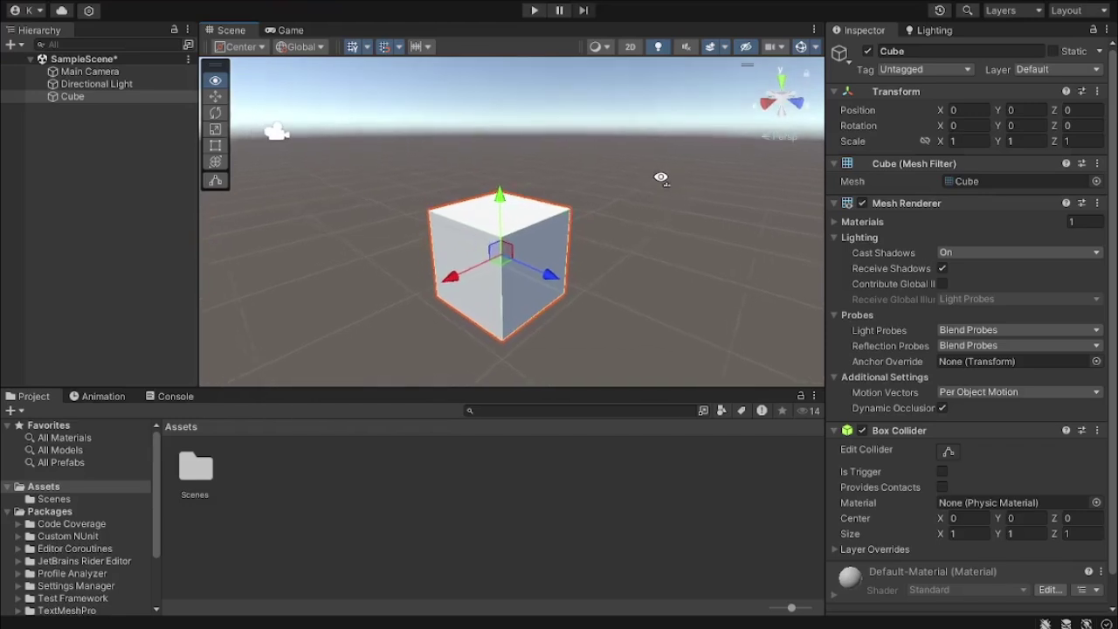
pyautogui.moveTo(661, 177)
pyautogui.mouseDown(button='right')
pyautogui.moveTo(648, 170)
pyautogui.moveTo(660, 184)
pyautogui.mouseUp(button='right')
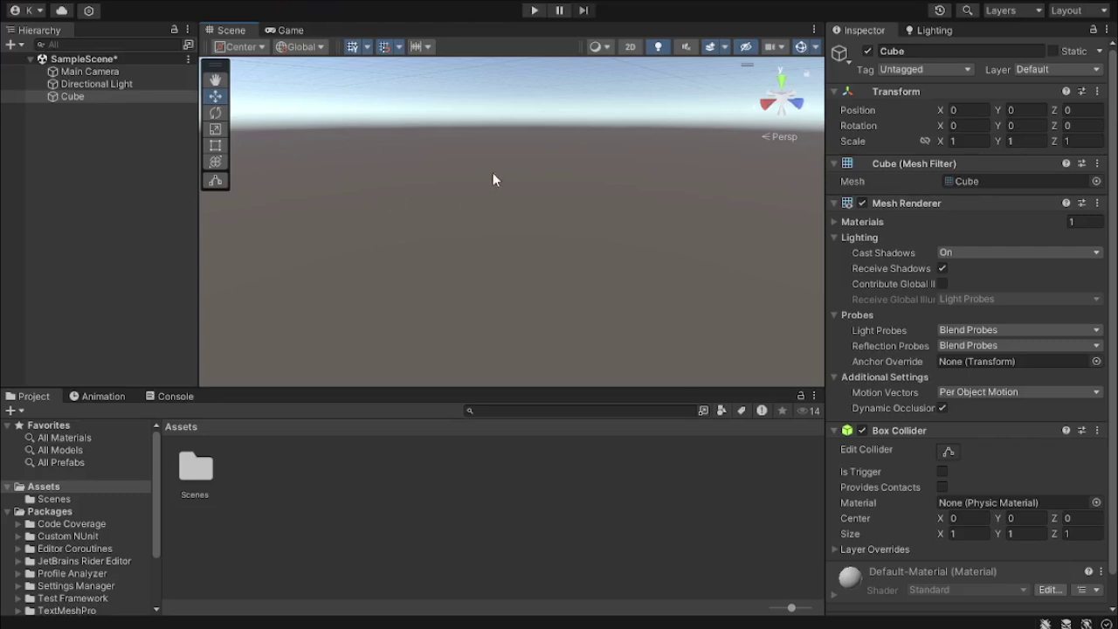
# Step: Refocus the Scene view on the Cube, zoom out, and orbit around it to see its other sides
pyautogui.press('f')
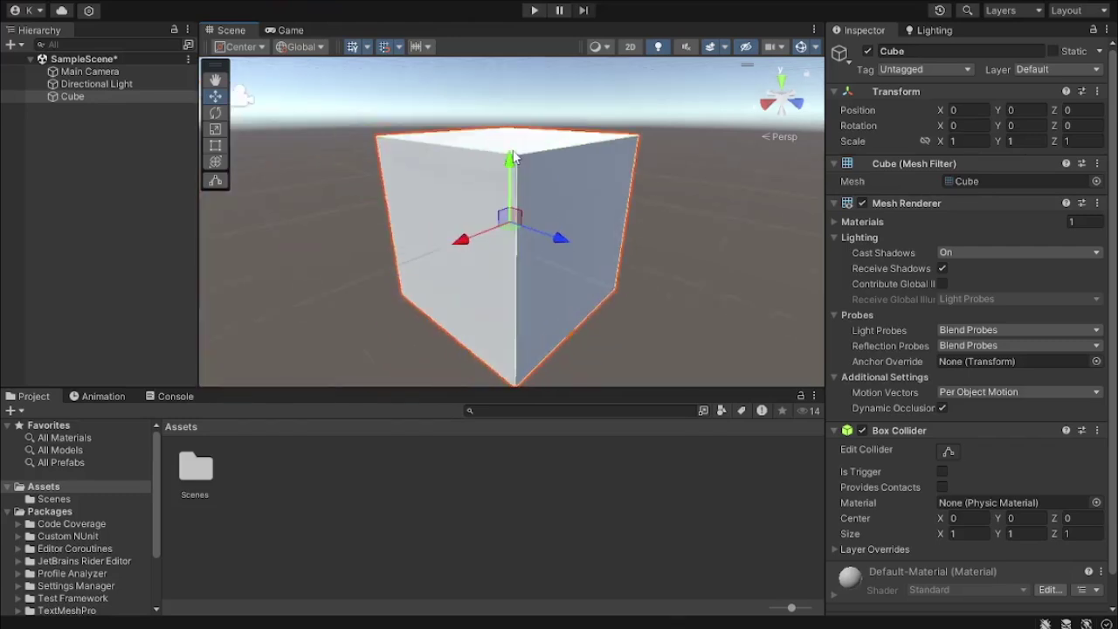
pyautogui.click(68, 96)
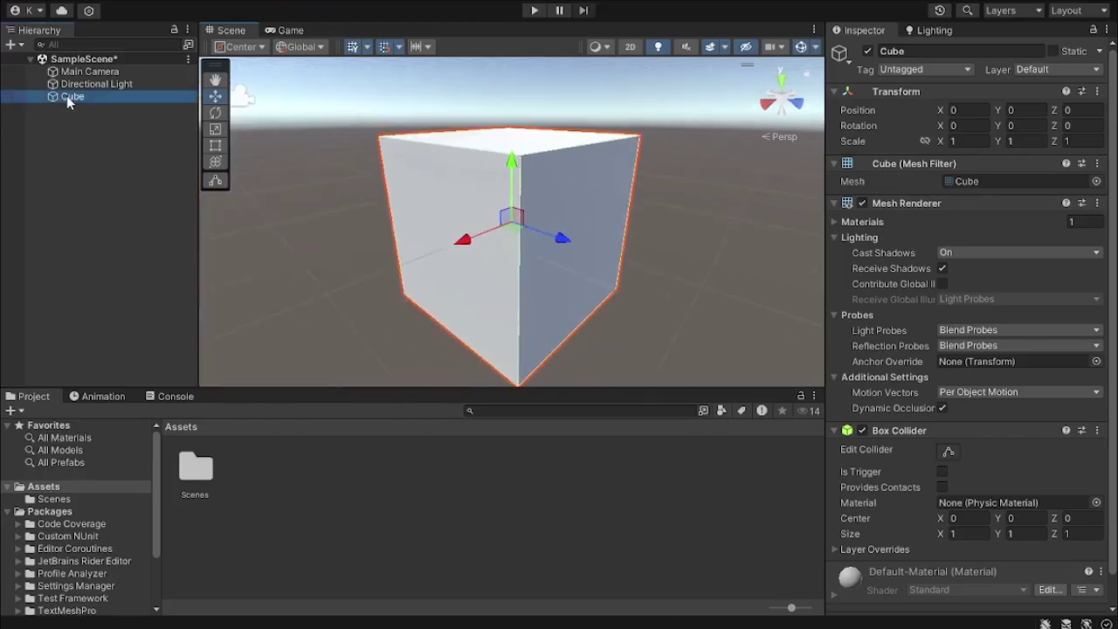
pyautogui.click(511, 137)
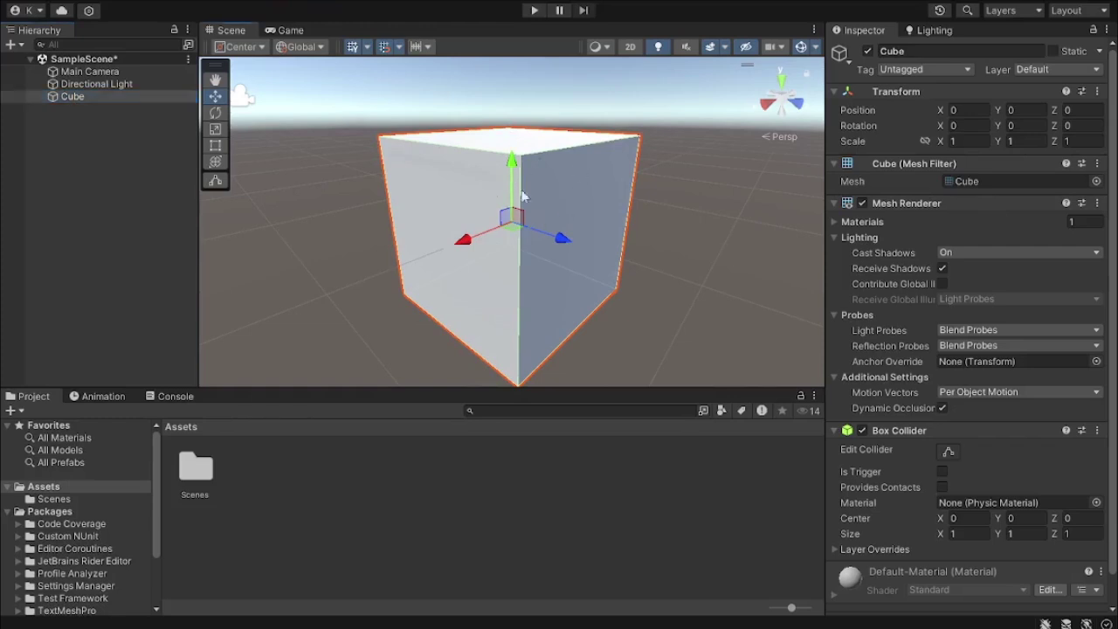
pyautogui.scroll(-2, 634, 201)
pyautogui.scroll(-2, 634, 201)
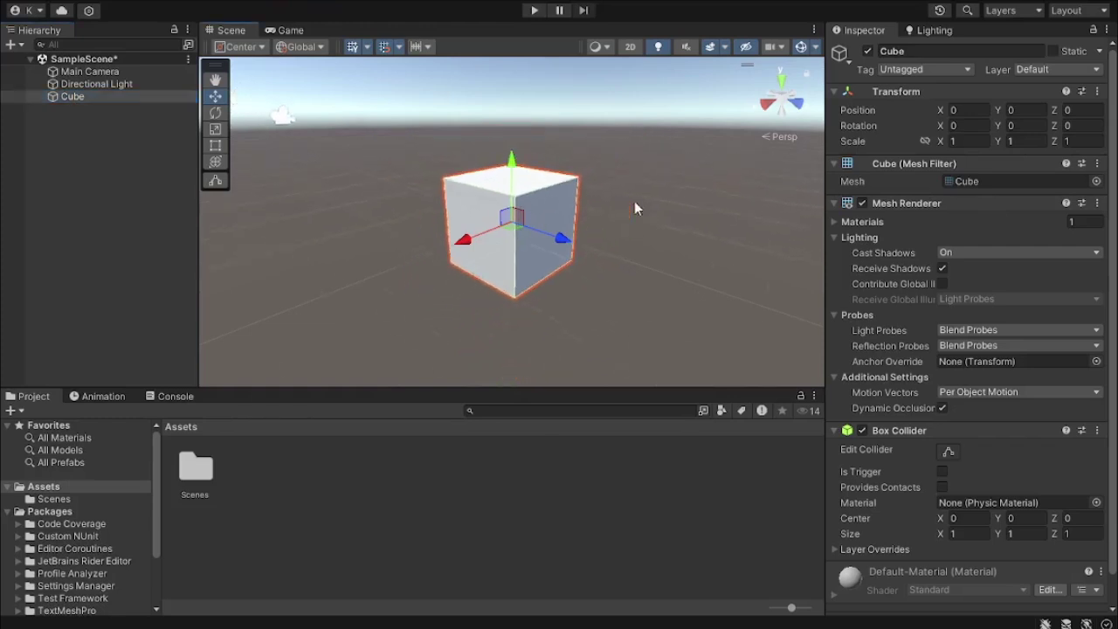
pyautogui.scroll(-2, 572, 211)
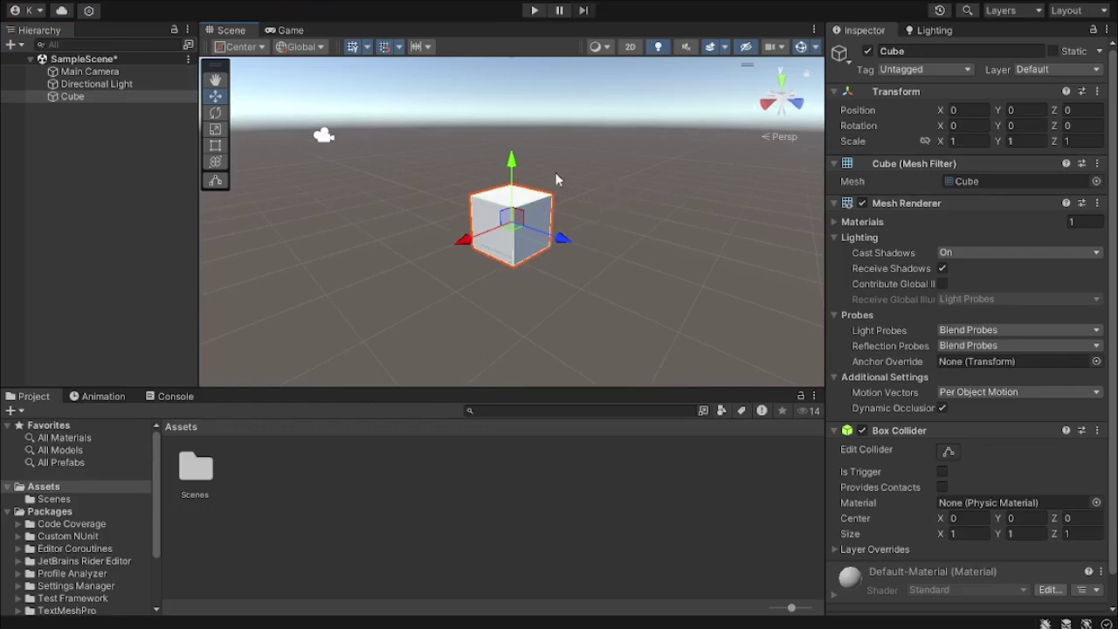
pyautogui.keyDown('alt'); pyautogui.moveTo(599, 205); pyautogui.dragTo(524, 228); pyautogui.keyUp('alt')
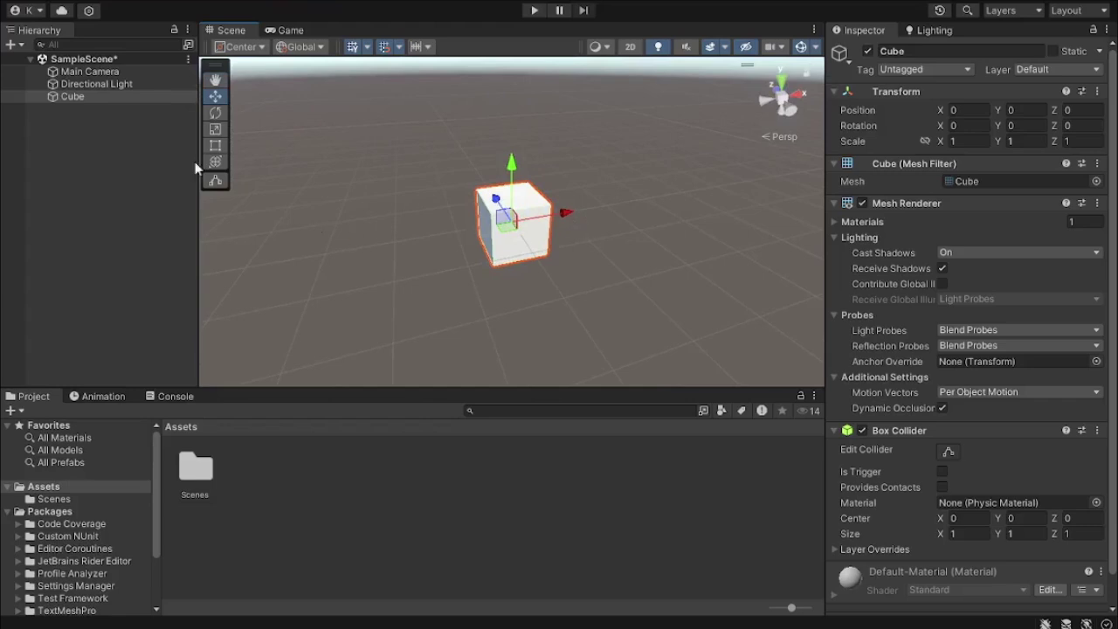
# Step: Select the Directional Light and frame it up close in the Scene view
pyautogui.click(84, 86)
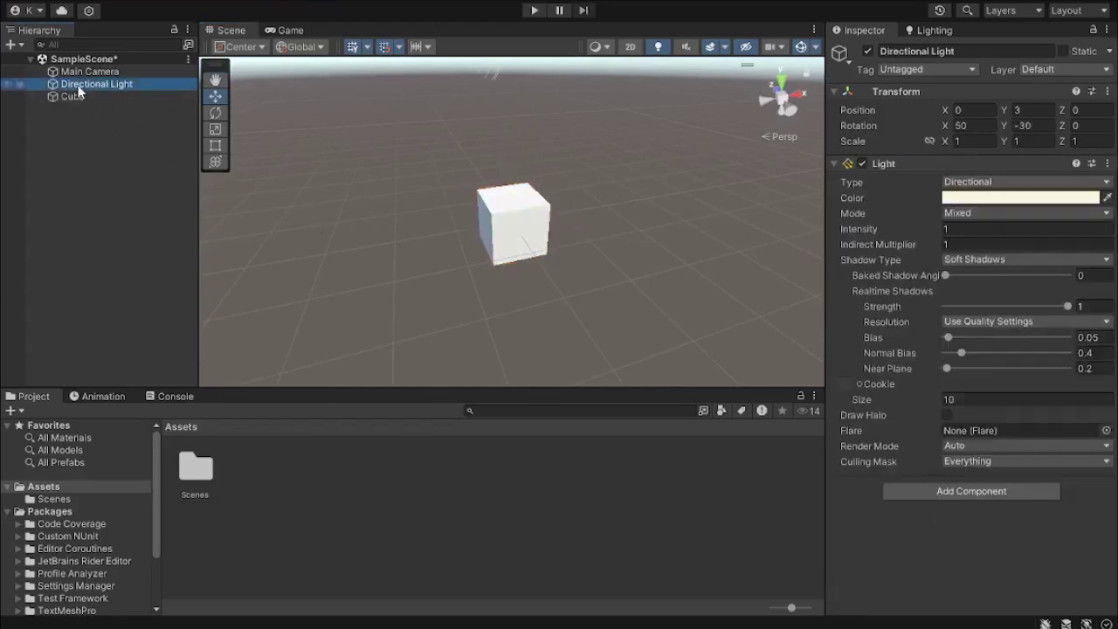
pyautogui.press('f')
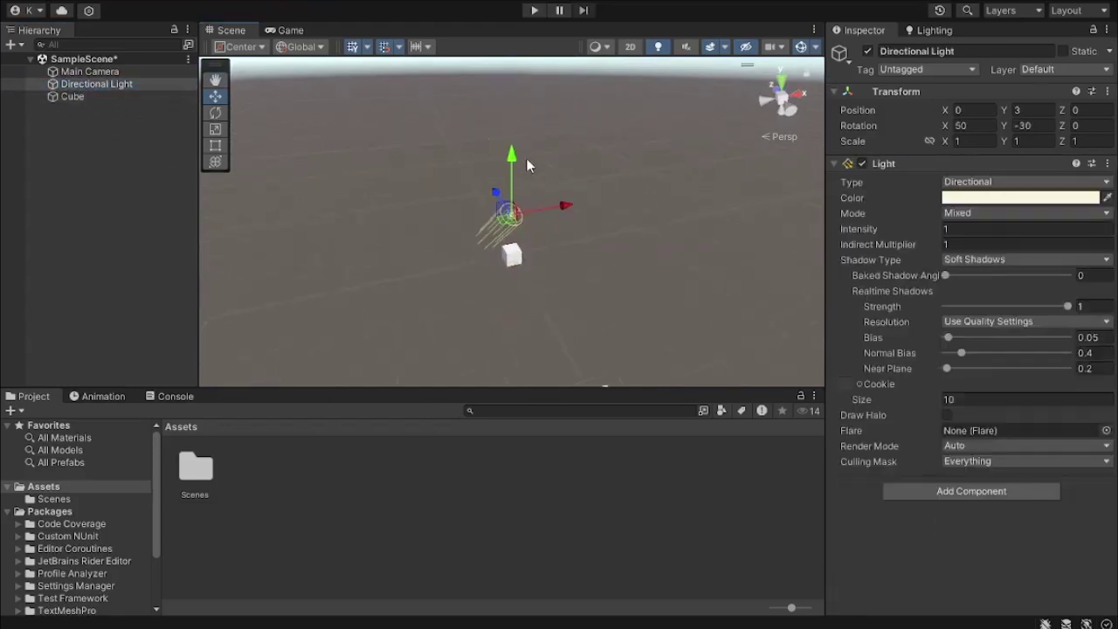
pyautogui.scroll(5, 511, 235)
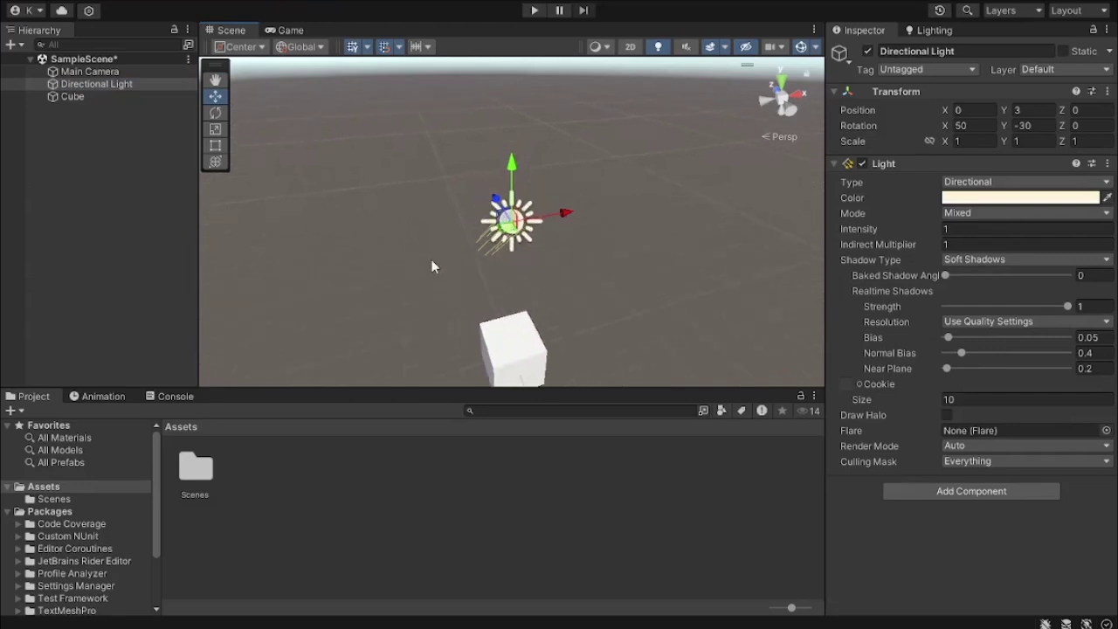
# Step: Orbit around the Directional Light, and select the Main Camera and frame it in the Scene view
pyautogui.keyDown('alt'); pyautogui.moveTo(431, 267); pyautogui.dragTo(575, 256); pyautogui.keyUp('alt')
pyautogui.keyDown('alt'); pyautogui.moveTo(425, 260); pyautogui.dragTo(389, 287); pyautogui.keyUp('alt')
pyautogui.click(91, 85)
pyautogui.click(85, 73)
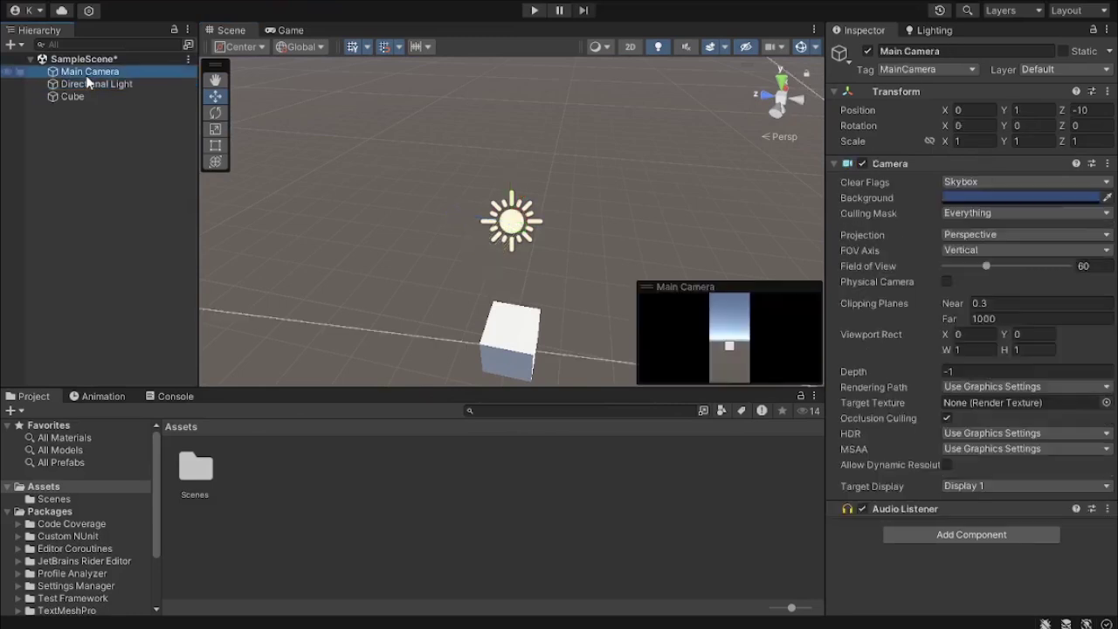
pyautogui.press('f')
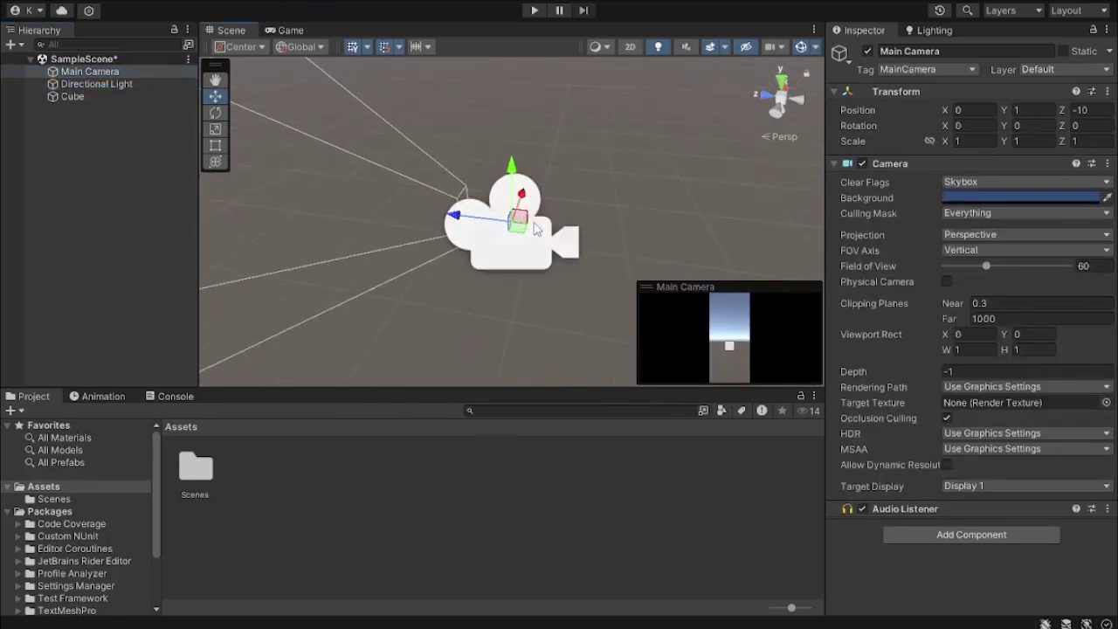
# Step: Practise zooming out from and back in on the Main Camera, and orbit around it to see its other side
pyautogui.scroll(-3, 550, 193)
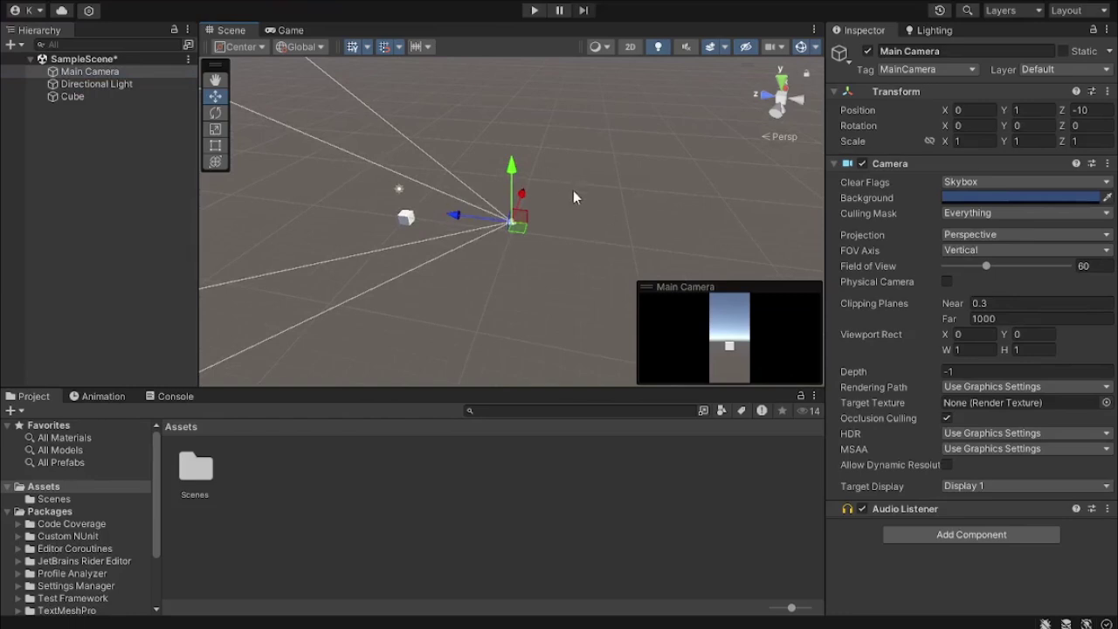
pyautogui.scroll(3, 572, 190)
pyautogui.scroll(-3, 573, 191)
pyautogui.scroll(3, 573, 190)
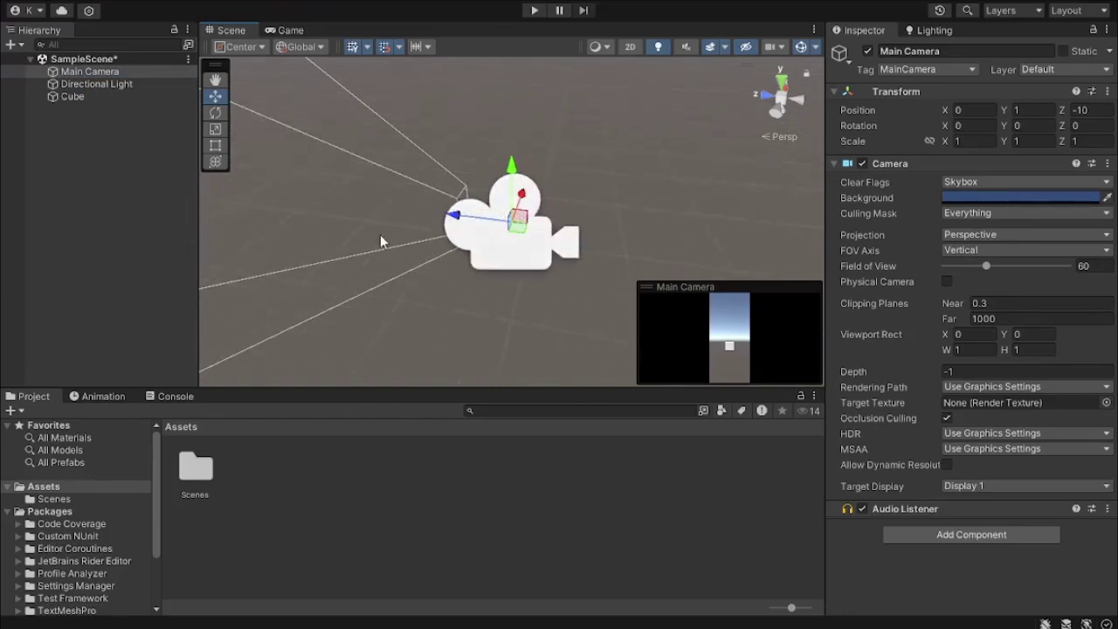
pyautogui.keyDown('alt'); pyautogui.moveTo(380, 234); pyautogui.dragTo(426, 268); pyautogui.keyUp('alt')
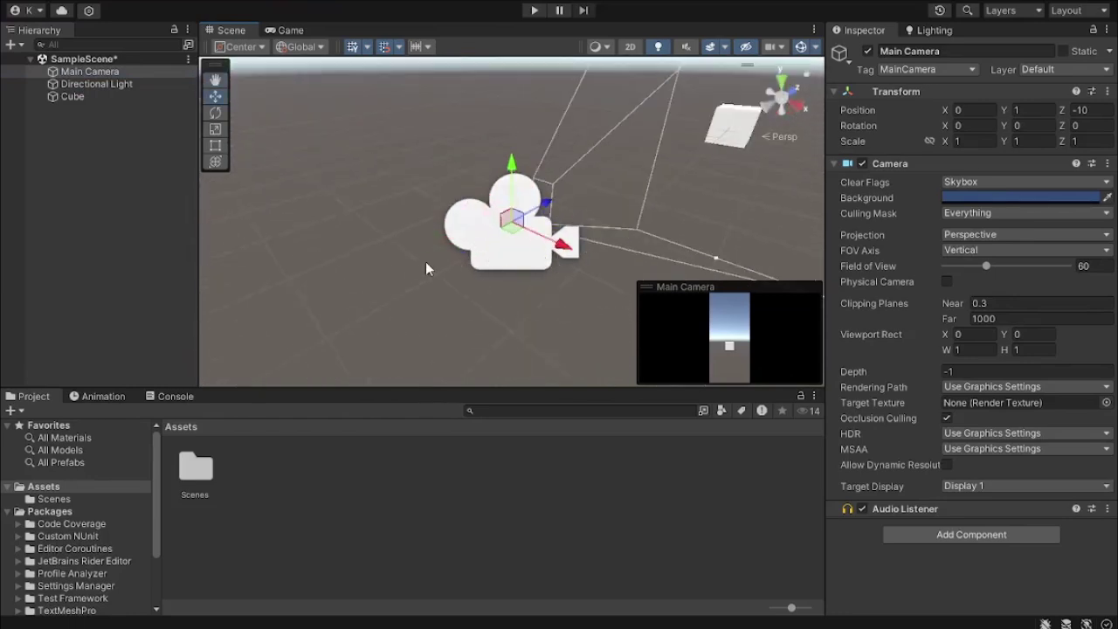
# Step: Clear the selection and pan the Scene view away from the camera towards the Cube
pyautogui.scroll(-2, 425, 261)
pyautogui.click(416, 253)
pyautogui.scroll(-1, 502, 239)
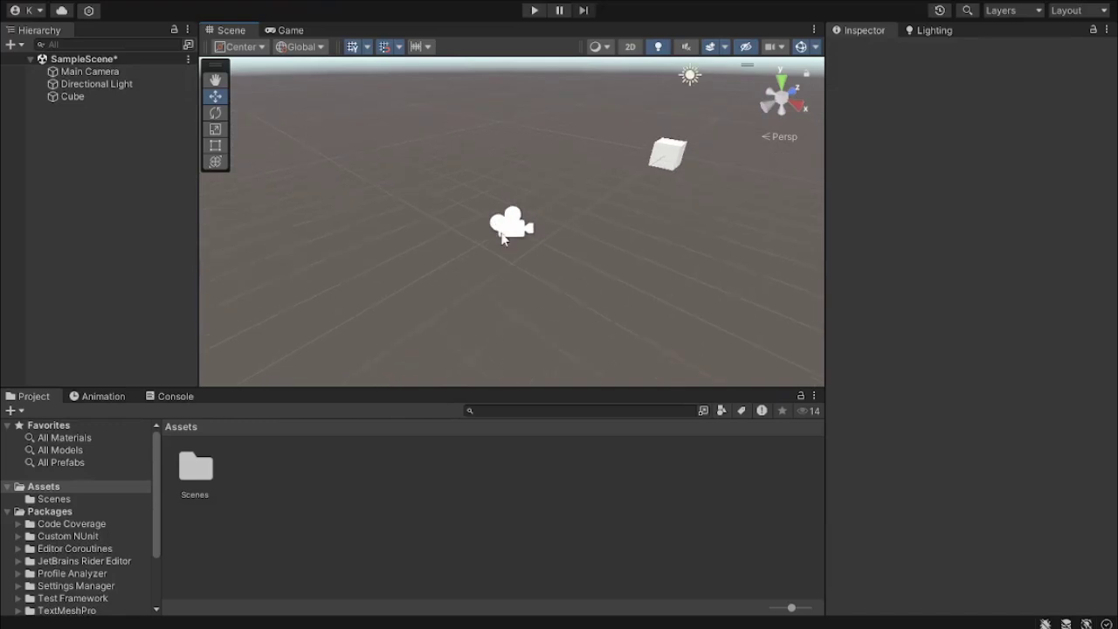
pyautogui.moveTo(502, 239); pyautogui.dragTo(446, 287, button='middle')
pyautogui.scroll(1, 545, 194)
pyautogui.moveTo(546, 193); pyautogui.dragTo(471, 260, button='middle')
# Step: Select the Cube in the Scene view and frame it with some space around it
pyautogui.click(607, 202)
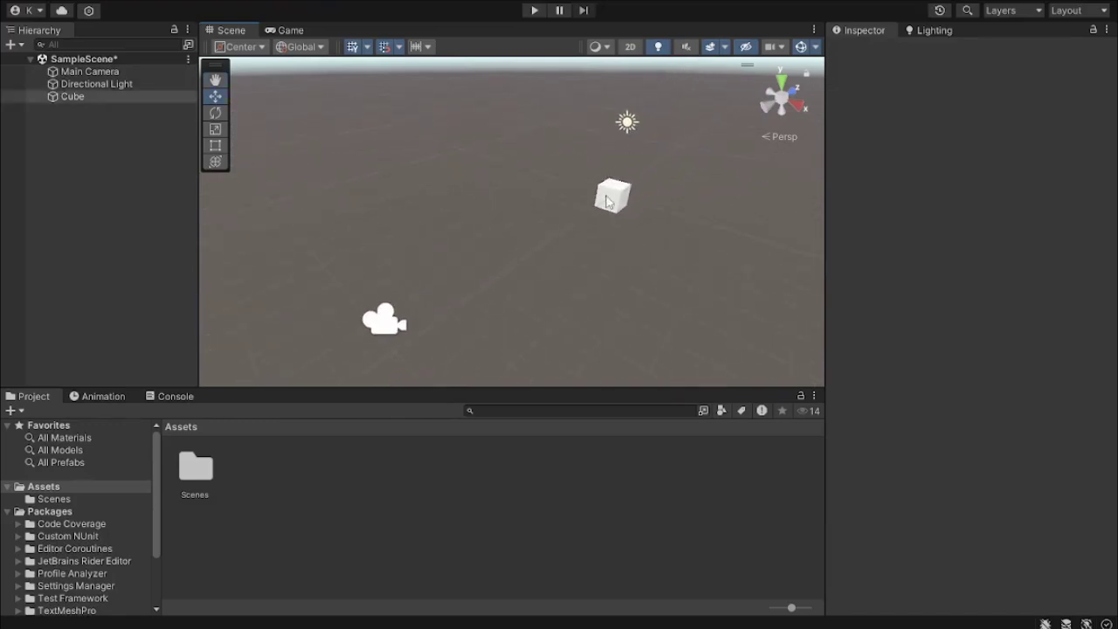
pyautogui.press('f')
pyautogui.scroll(-3, 599, 207)
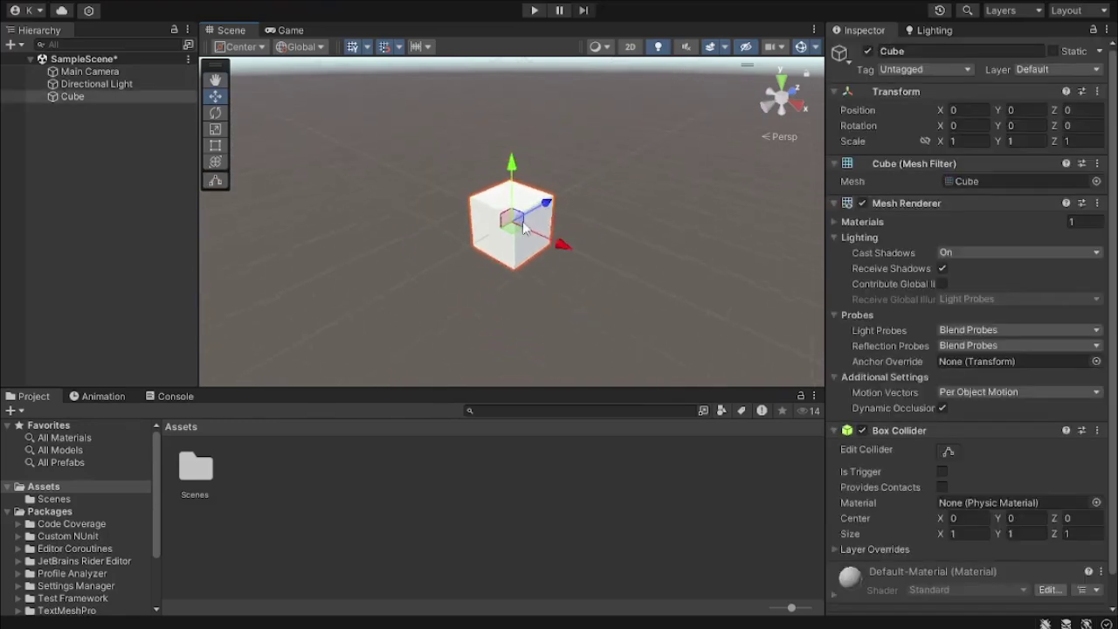
pyautogui.scroll(-1, 524, 225)
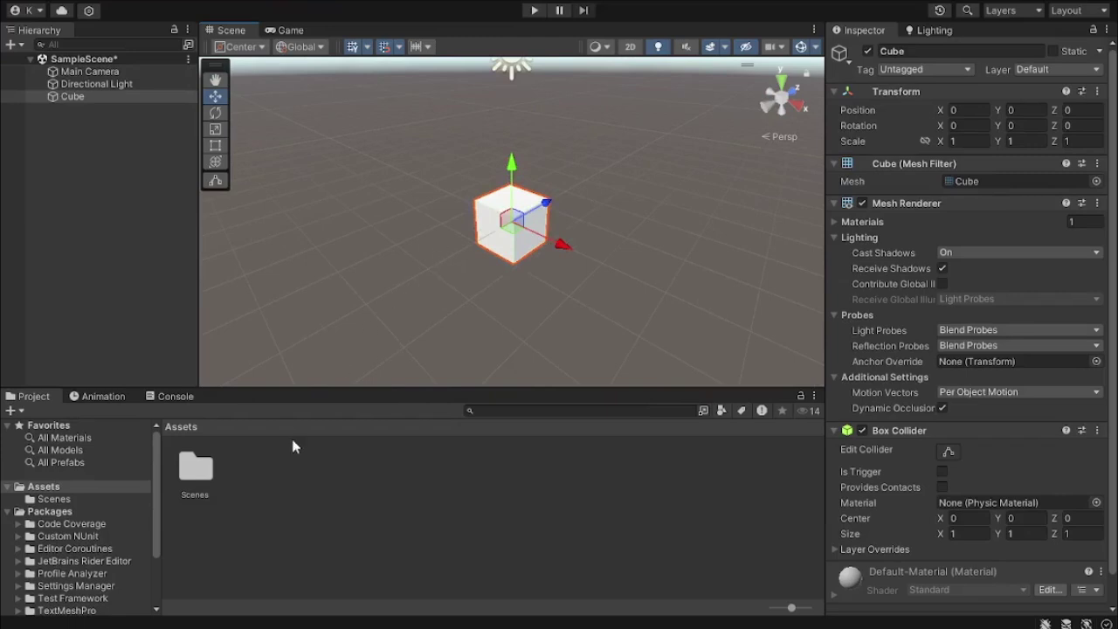
# Step: Look through the Animation and Console windows and return to the Project window
pyautogui.click(92, 396)
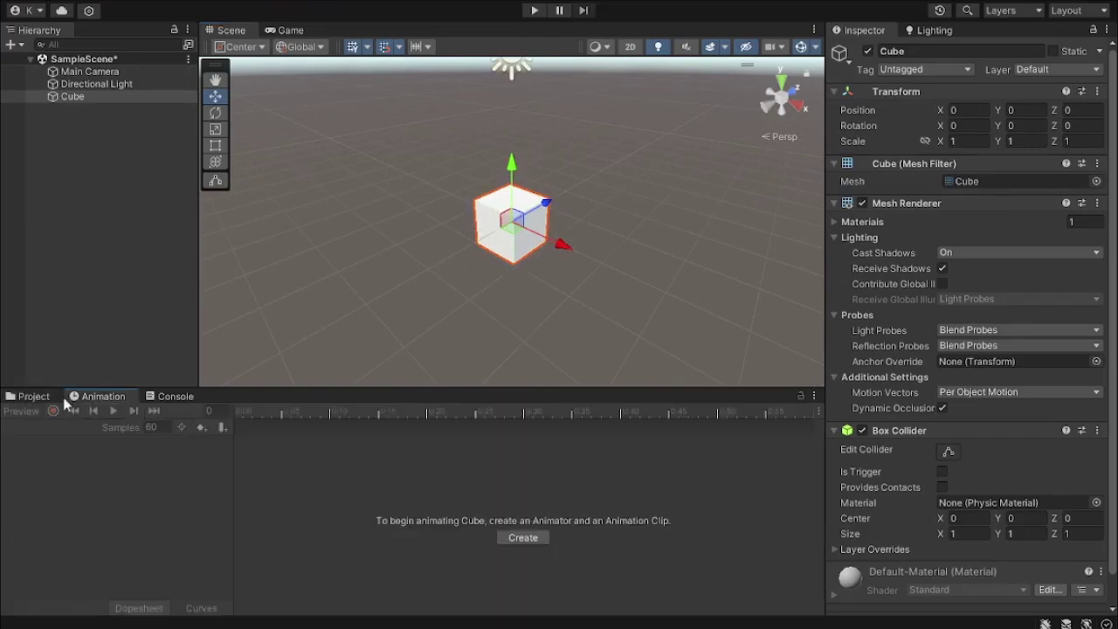
pyautogui.click(54, 399)
pyautogui.click(103, 397)
pyautogui.click(176, 398)
pyautogui.click(35, 396)
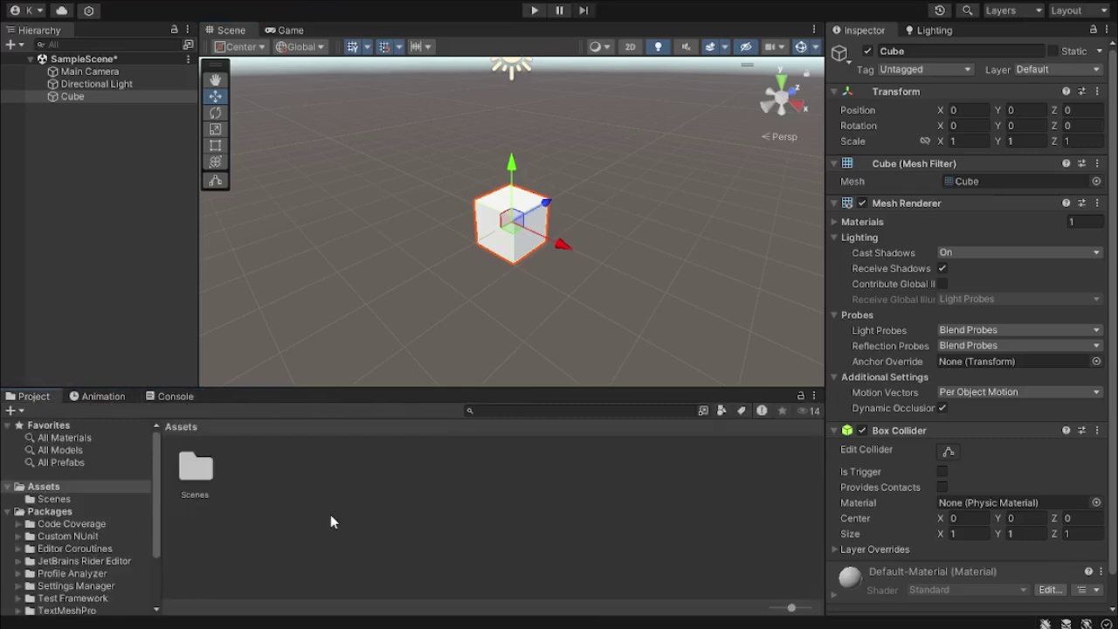
# Step: Select Assets in the Project window, switch to File Explorer, and locate the Assets folder inside Unity Tutorials > Tutorial project
pyautogui.click(45, 487)
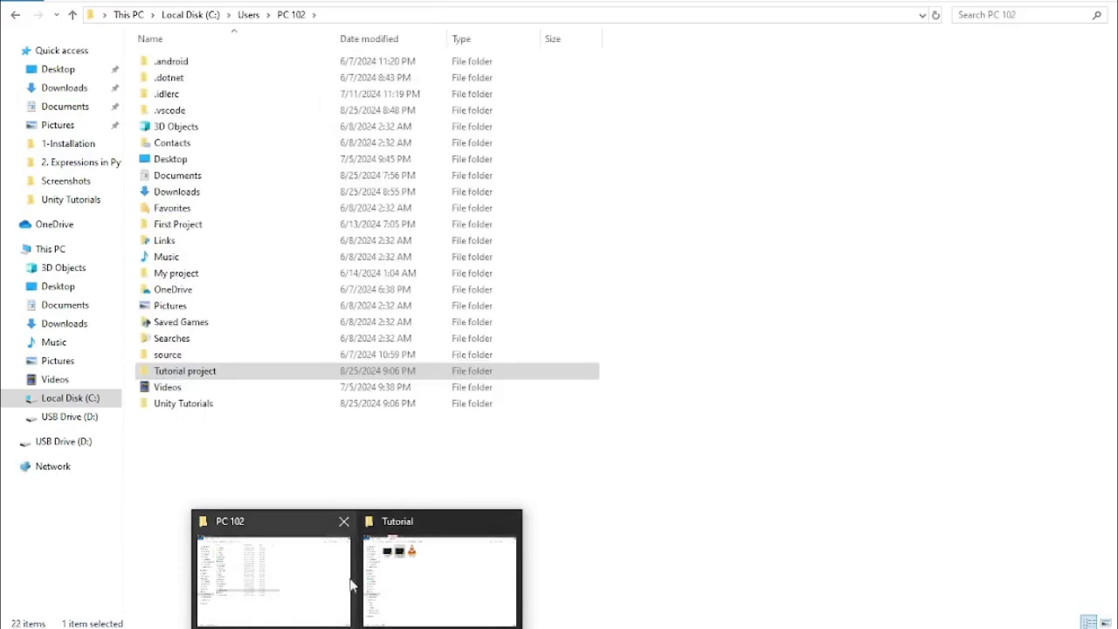
pyautogui.click(402, 585)
pyautogui.click(352, 15)
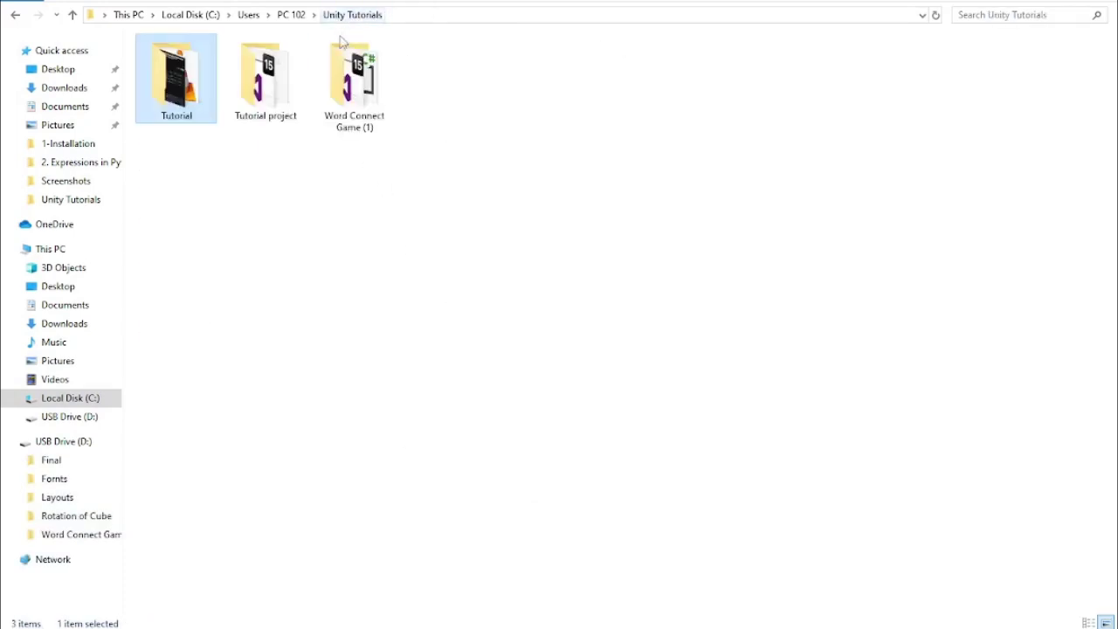
pyautogui.click(259, 87)
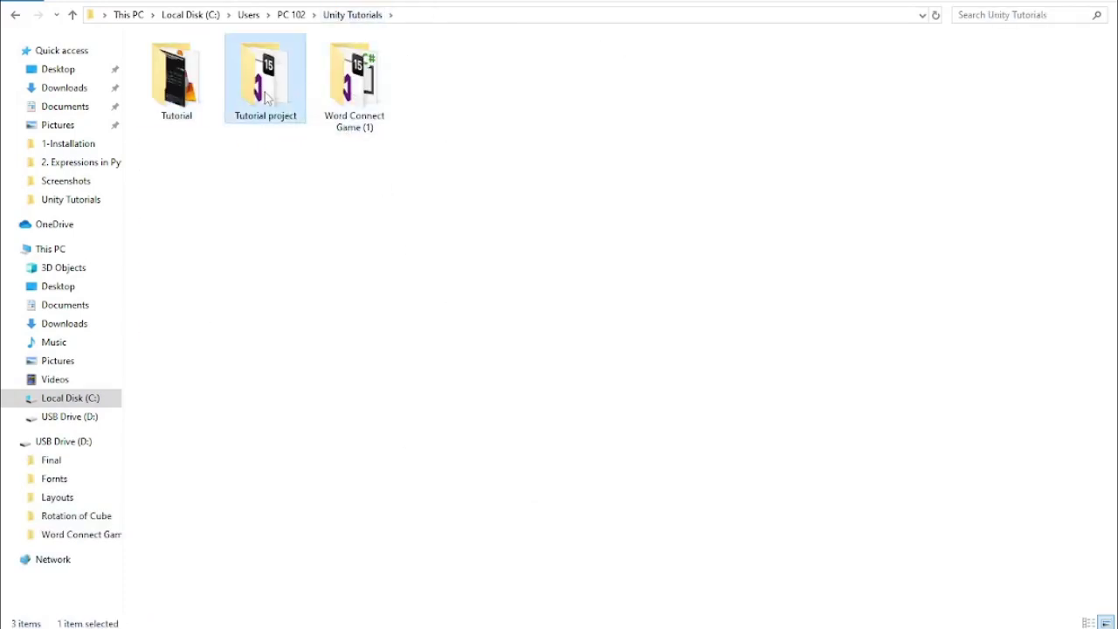
pyautogui.doubleClick(264, 93)
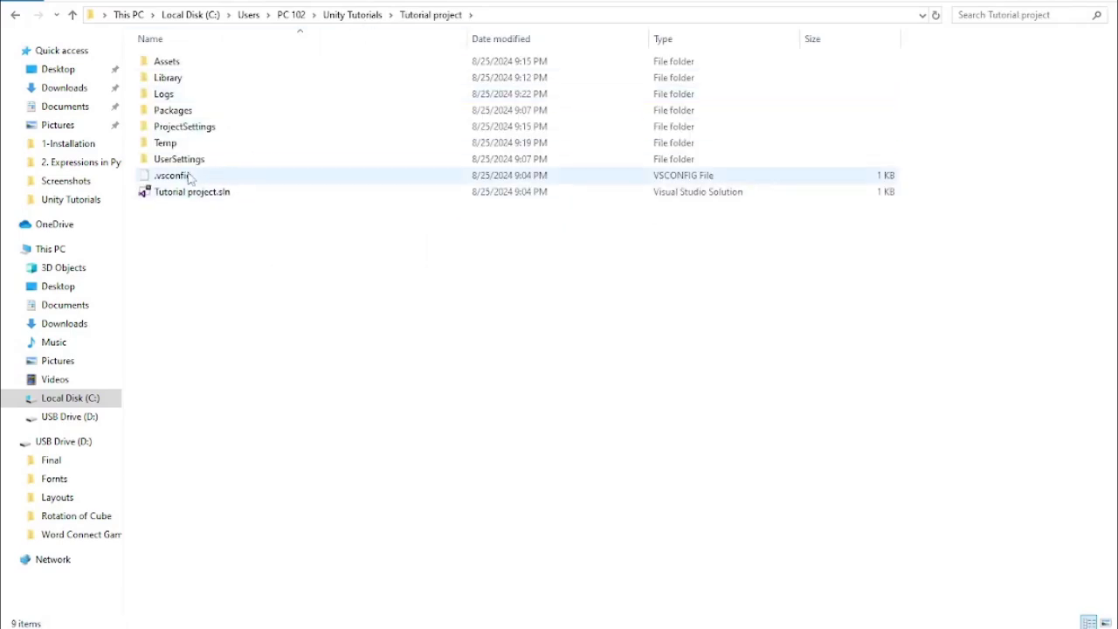
pyautogui.click(179, 63)
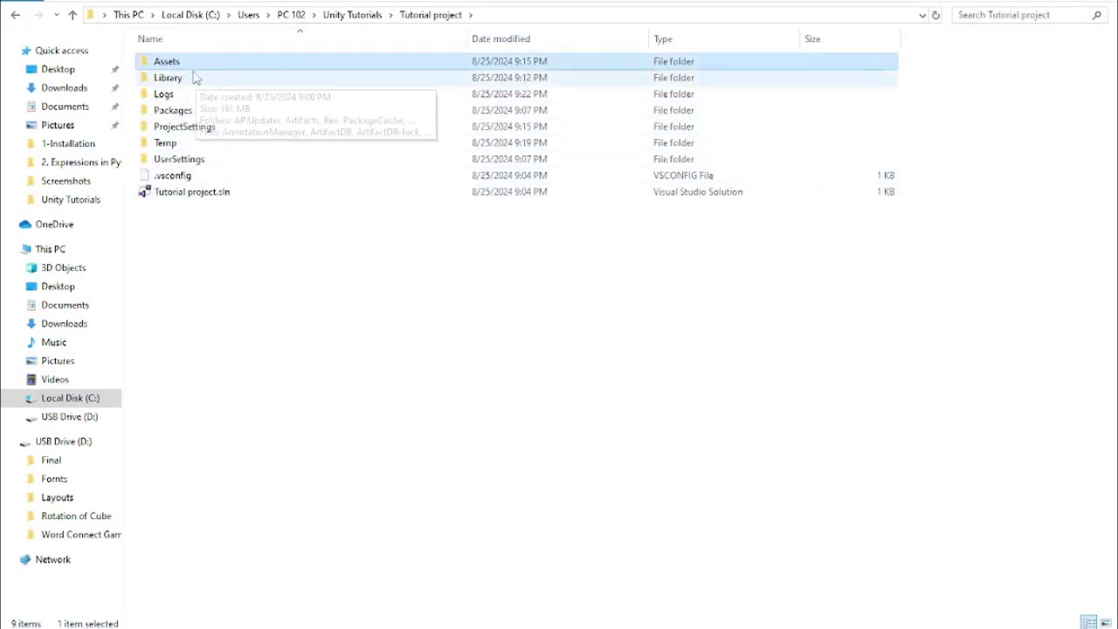
# Step: Compare the Assets folder in Unity with the one on disk, opening it in File Explorer and selecting Scenes
pyautogui.hotkey('alt', 'Tab')
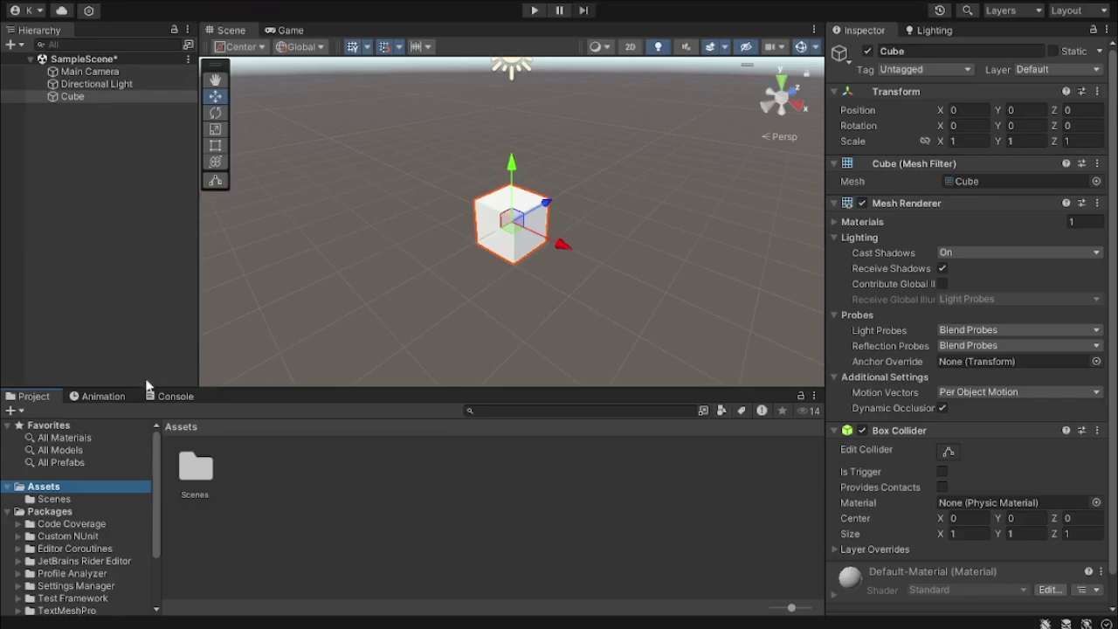
pyautogui.hotkey('alt', 'Tab')
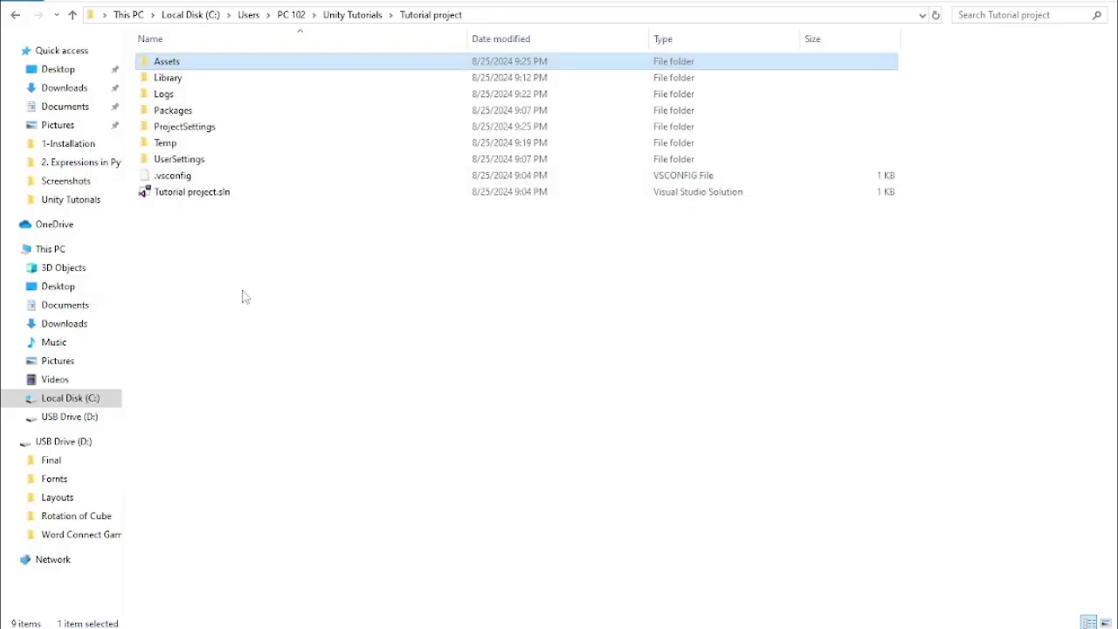
pyautogui.doubleClick(205, 63)
pyautogui.click(170, 62)
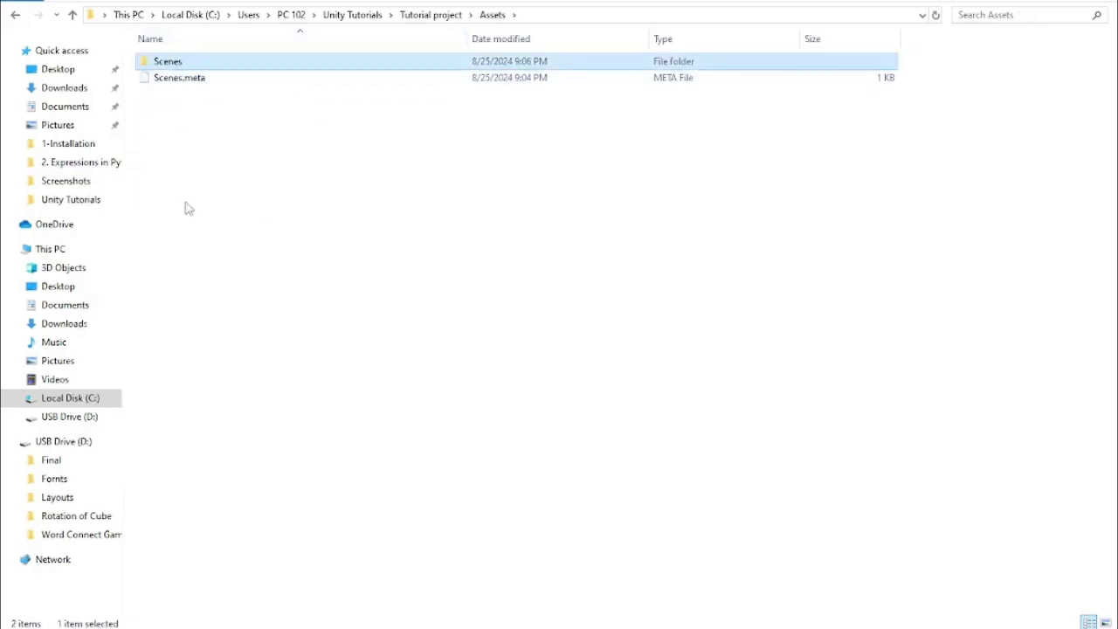
# Step: Switch back to Unity, open the Scenes folder in the project assets, and select the SampleScene asset
pyautogui.hotkey('alt', 'Tab')
pyautogui.click(194, 478)
pyautogui.doubleClick(192, 472)
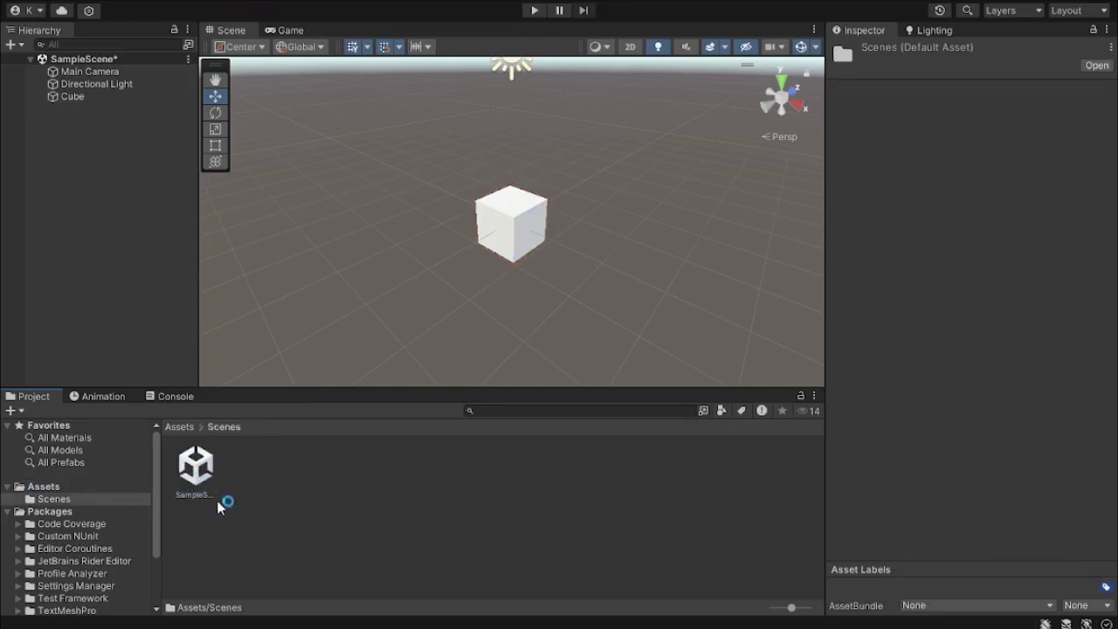
pyautogui.click(199, 465)
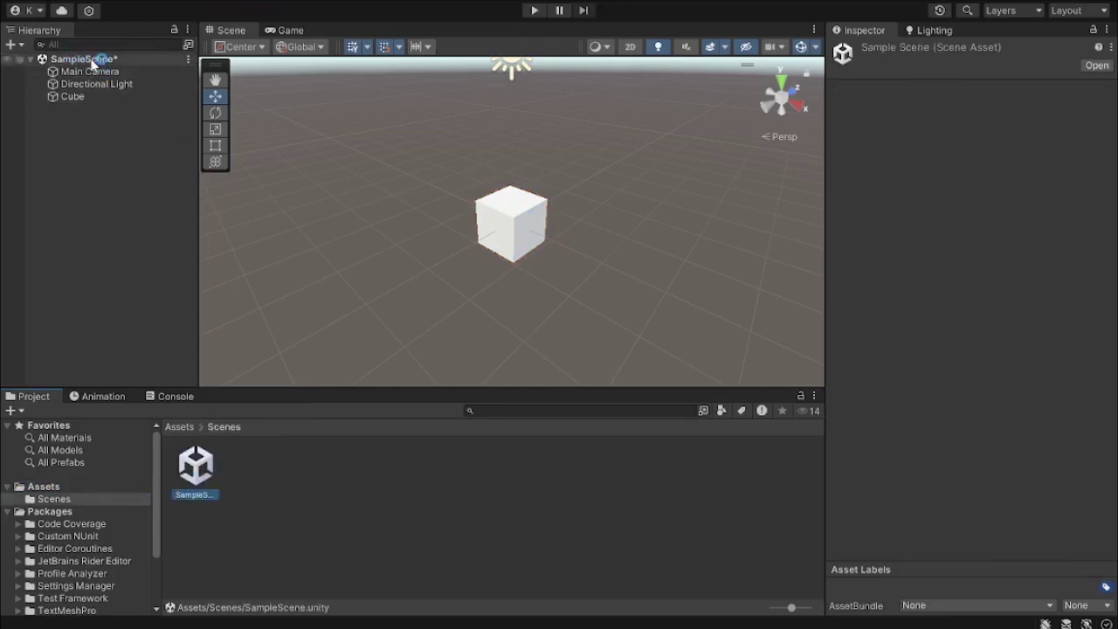
pyautogui.click(204, 480)
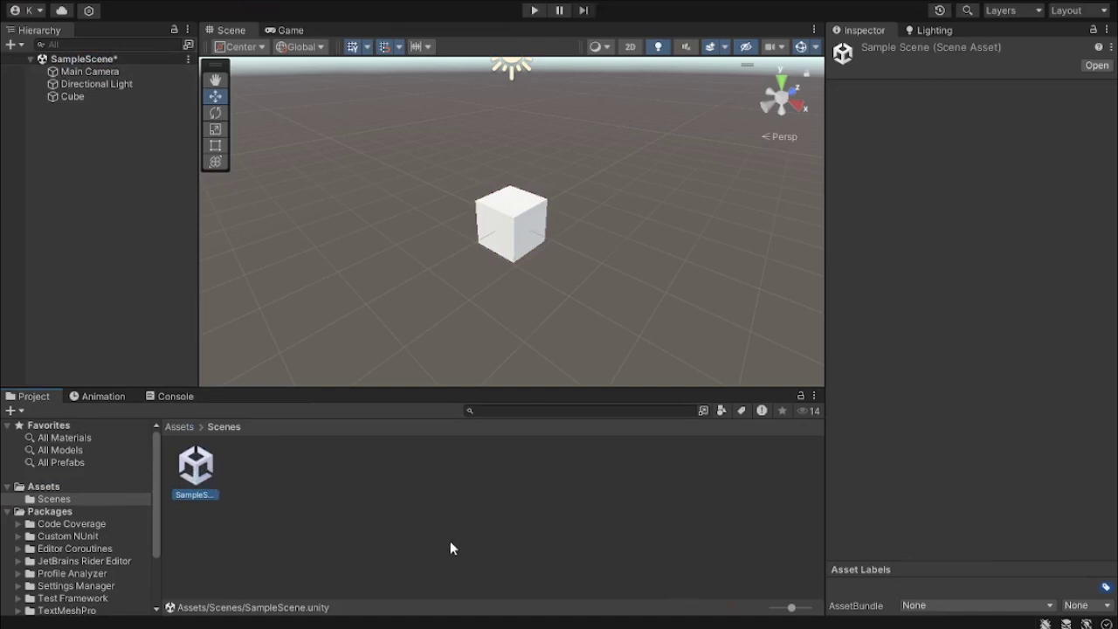
# Step: Reduce the asset icons to the smallest size for a list view and select SampleScene in it
pyautogui.moveTo(791, 611); pyautogui.dragTo(724, 614)
pyautogui.click(307, 534)
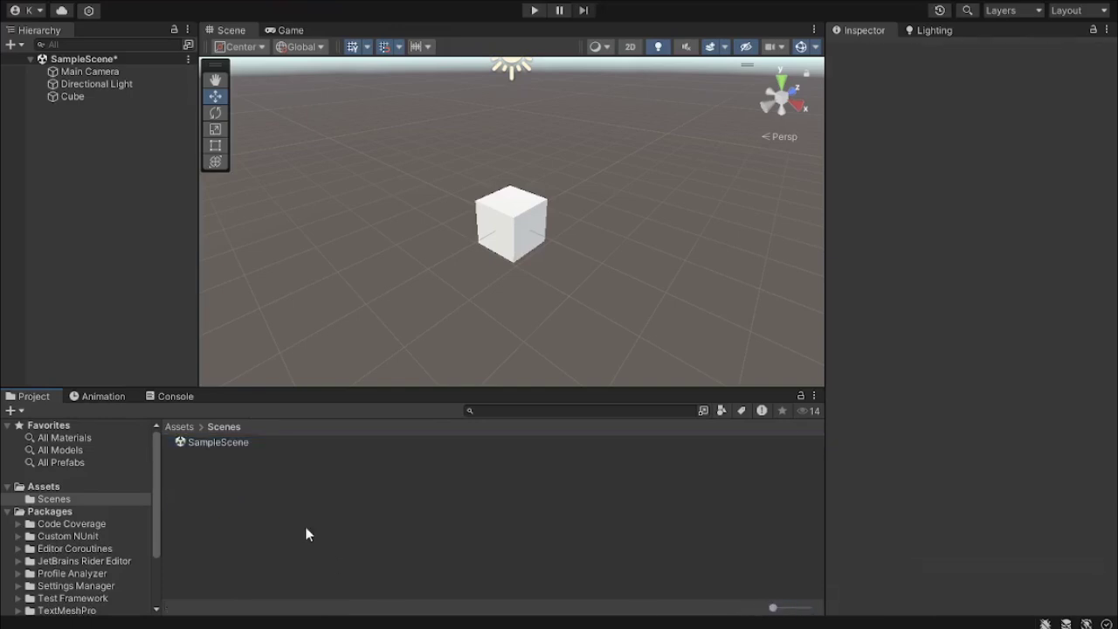
pyautogui.click(216, 447)
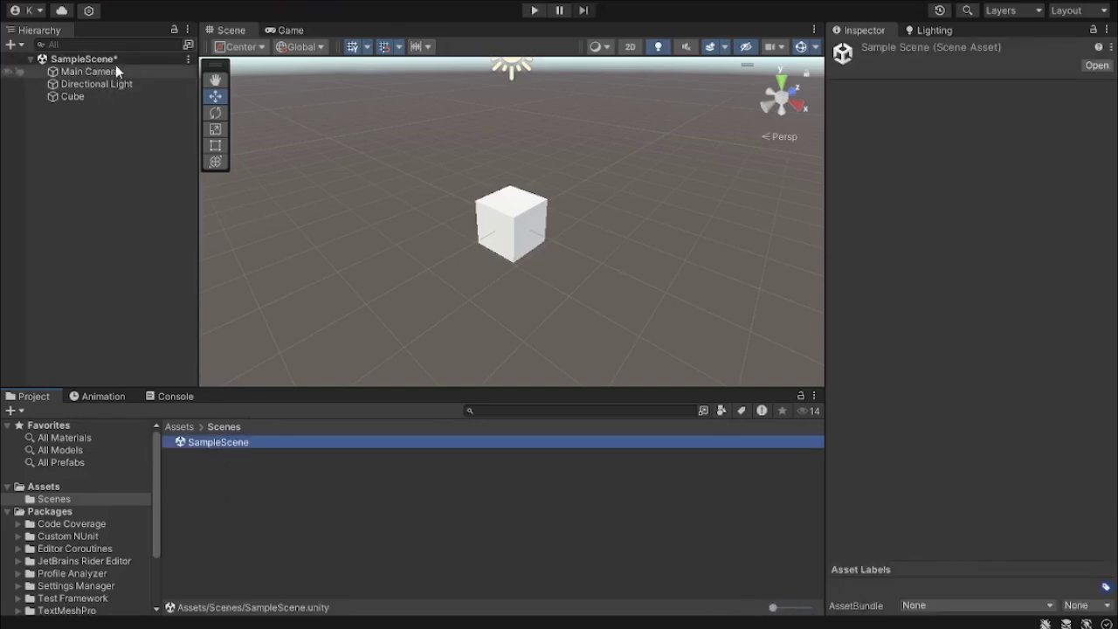
# Step: Go back to the Assets folder in Unity, switch to the matching folder in File Explorer, and clear its selection
pyautogui.click(178, 426)
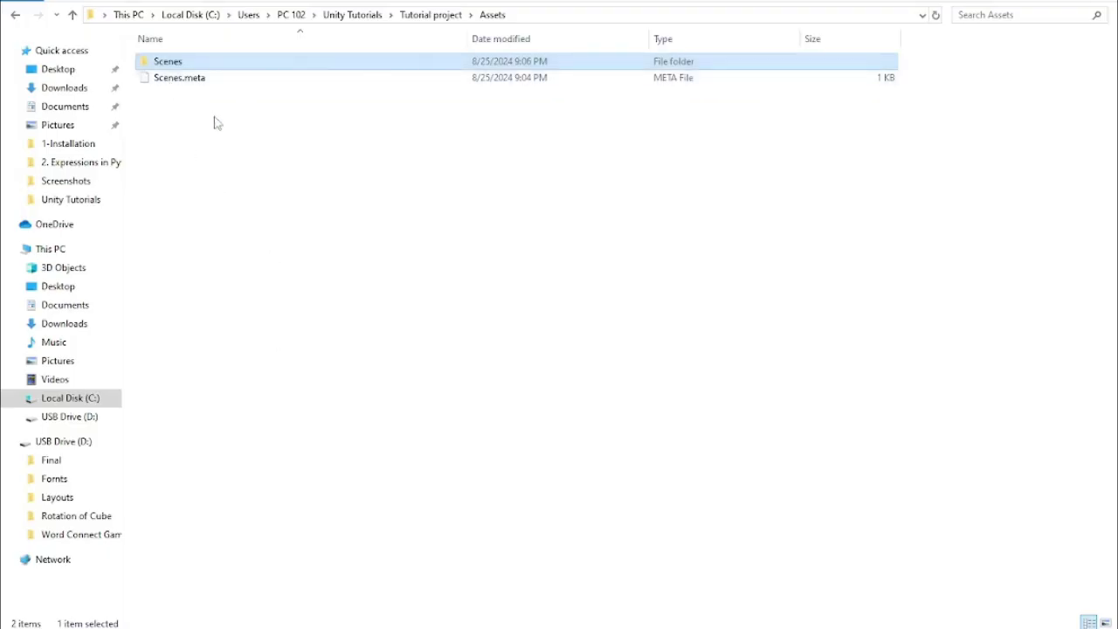
pyautogui.click(217, 122)
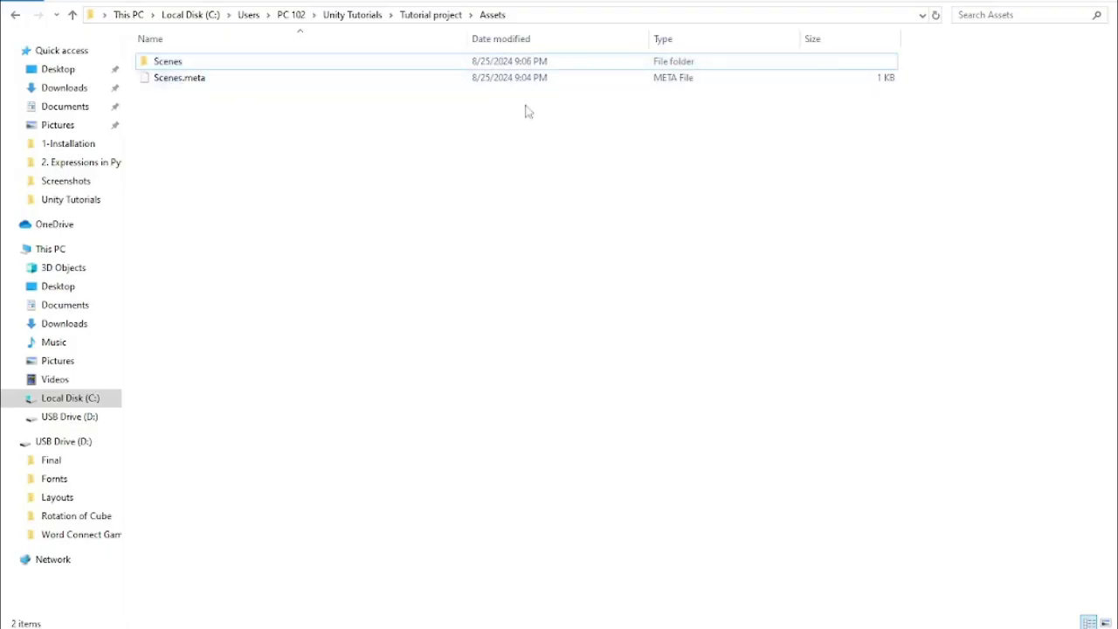